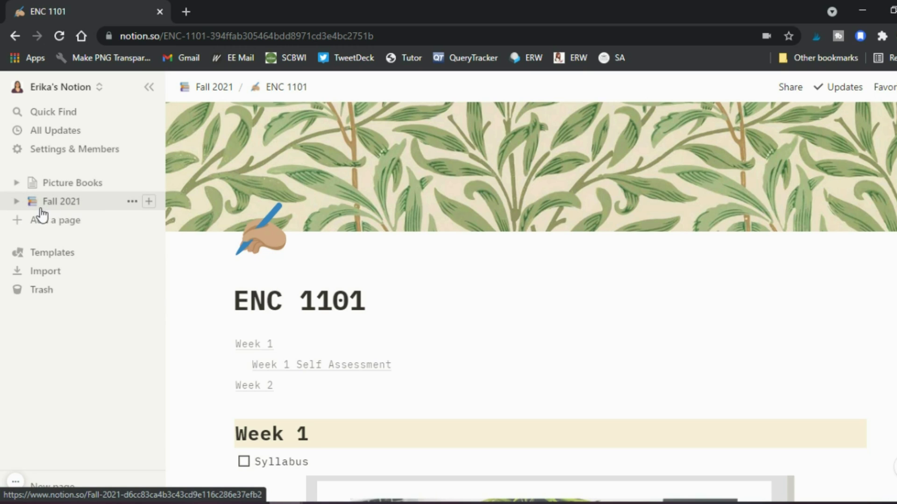
Create a new top-level page titled "Fall Semester 2021" and continue with an empty page body.
{"action": "left_click", "coordinate": [17, 224]}
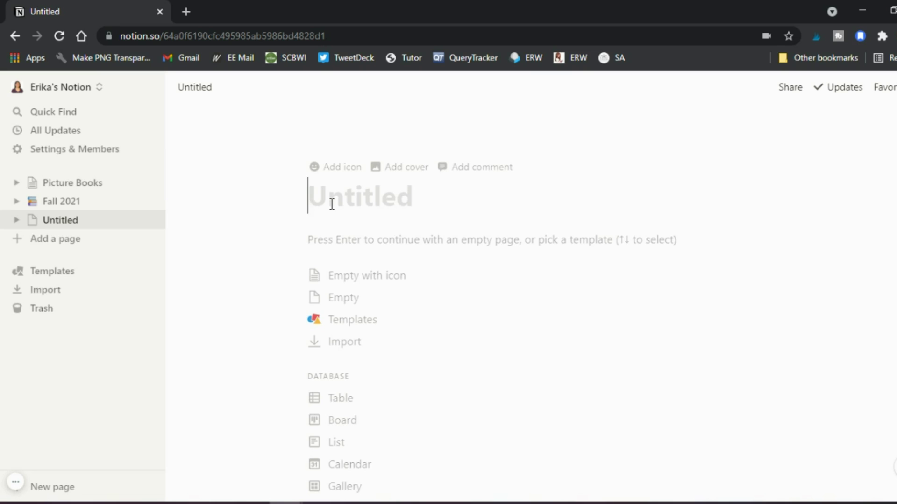
{"action": "type", "text": "Fall"}
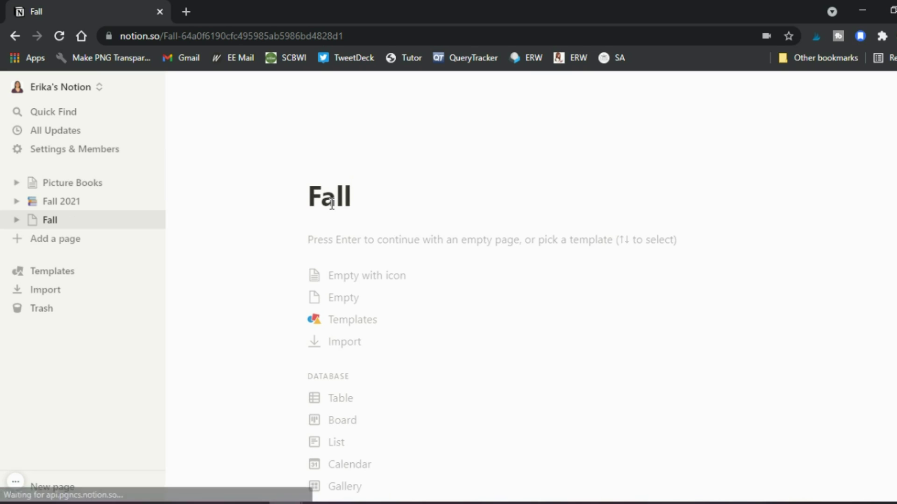
{"action": "type", "text": " Semest"}
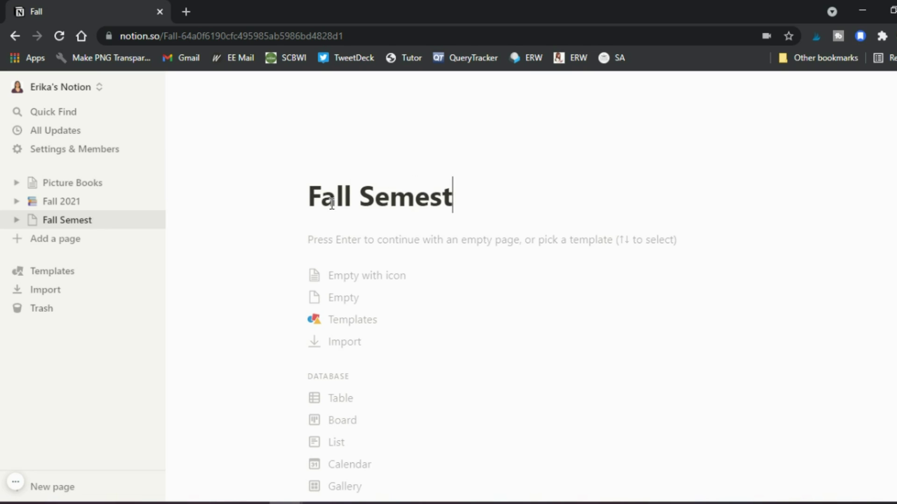
{"action": "type", "text": "er 2021"}
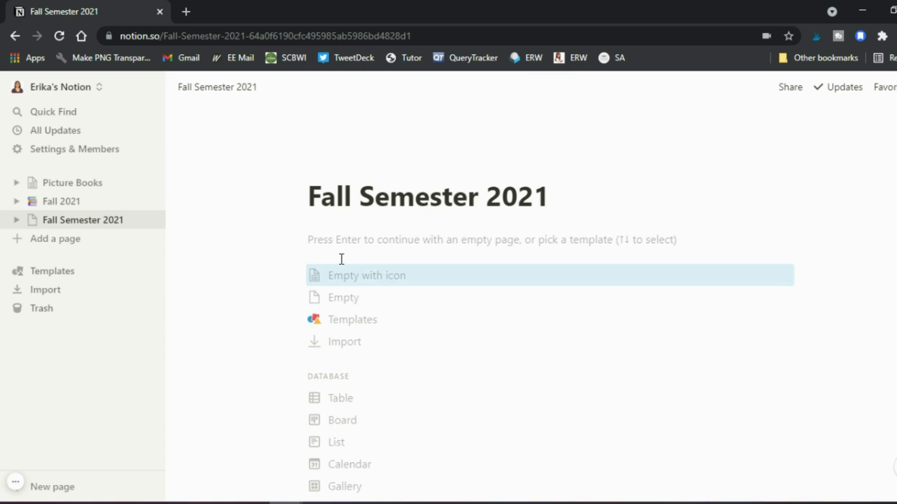
{"action": "left_click", "coordinate": [339, 241]}
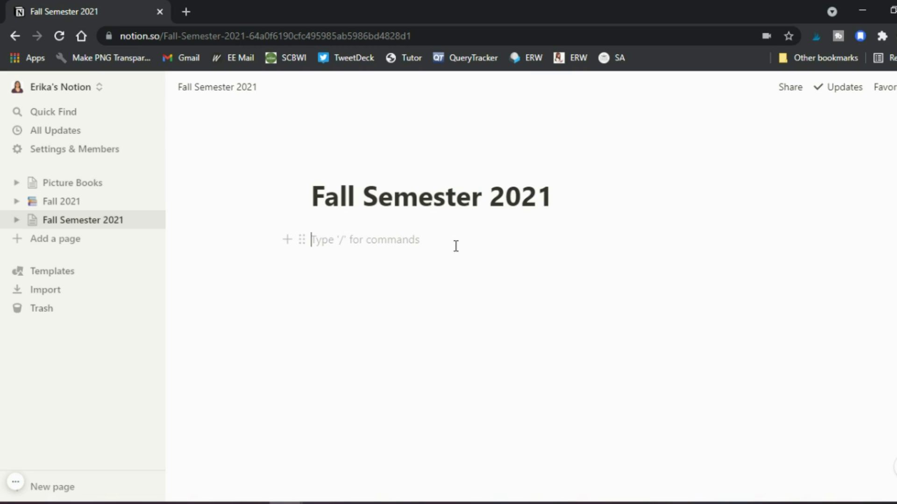
Add a Heading 1 block reading "What Courses I'm Taking" beneath the page title.
{"action": "type", "text": "/"}
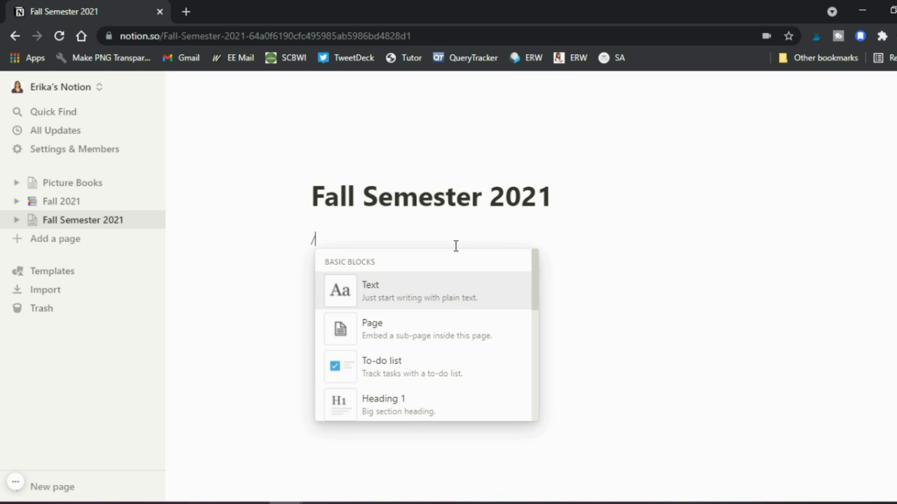
{"action": "scroll", "coordinate": [461, 304], "scroll_direction": "down", "scroll_amount": 4}
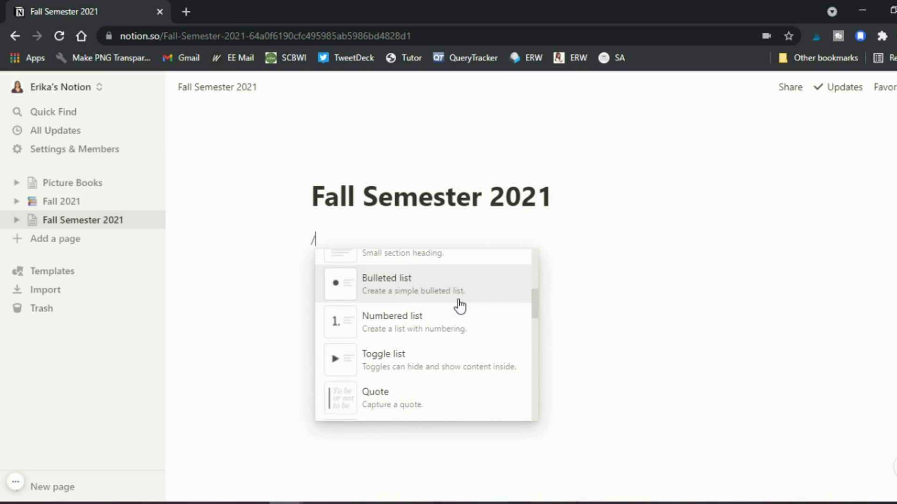
{"action": "scroll", "coordinate": [460, 306], "scroll_direction": "down", "scroll_amount": 5}
{"action": "scroll", "coordinate": [461, 305], "scroll_direction": "up", "scroll_amount": 9}
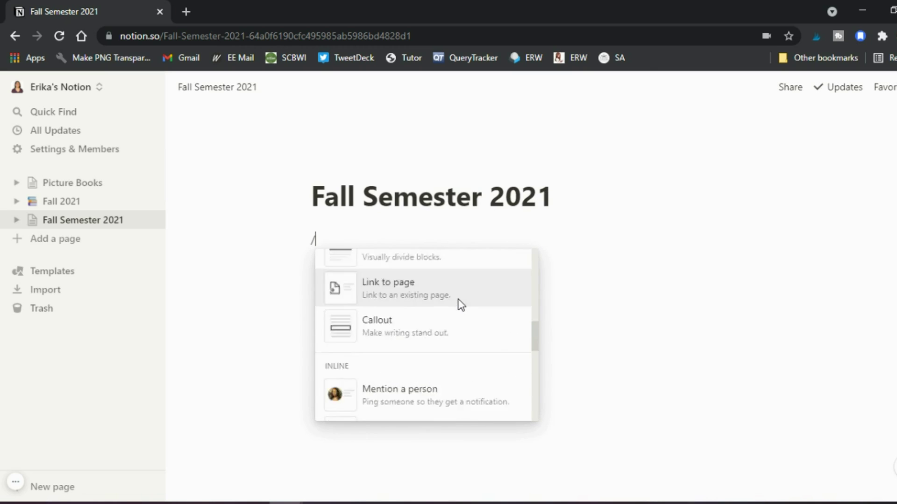
{"action": "scroll", "coordinate": [459, 306], "scroll_direction": "down", "scroll_amount": 2}
{"action": "scroll", "coordinate": [460, 306], "scroll_direction": "down", "scroll_amount": 1}
{"action": "left_click", "coordinate": [421, 285]}
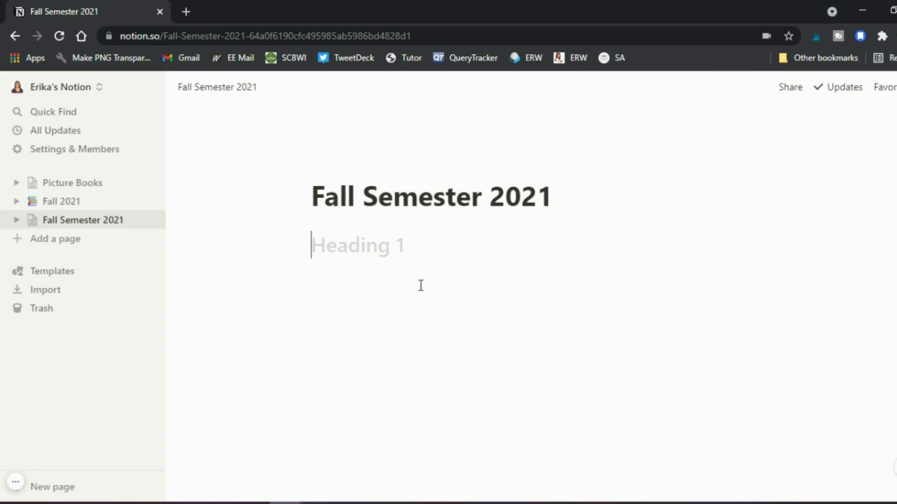
{"action": "type", "text": "What "}
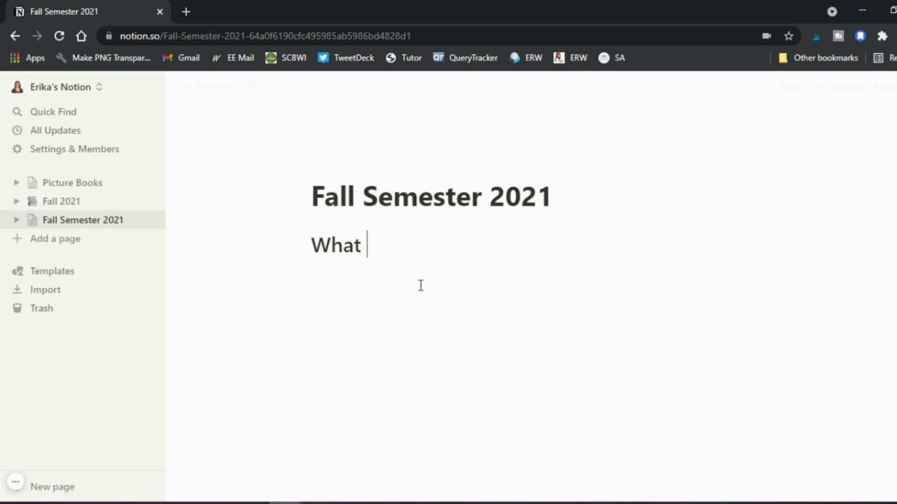
{"action": "type", "text": "Courses I'm Taking"}
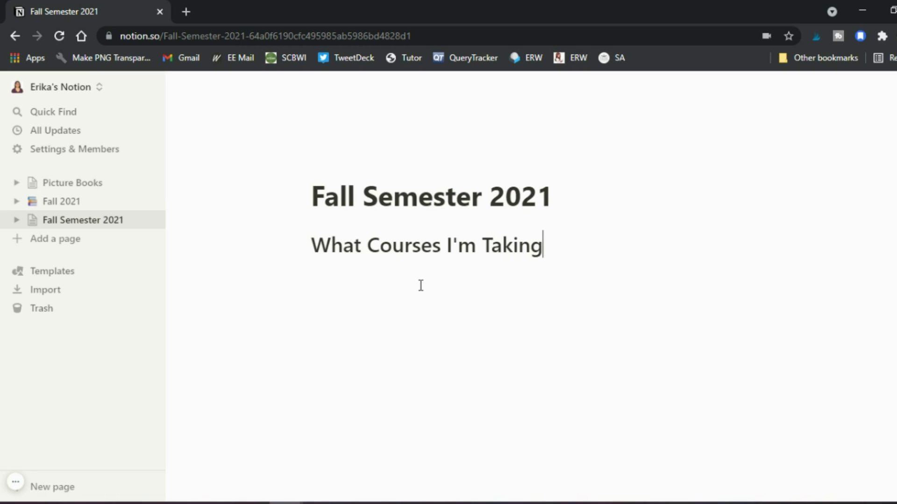
{"action": "key", "text": "Return"}
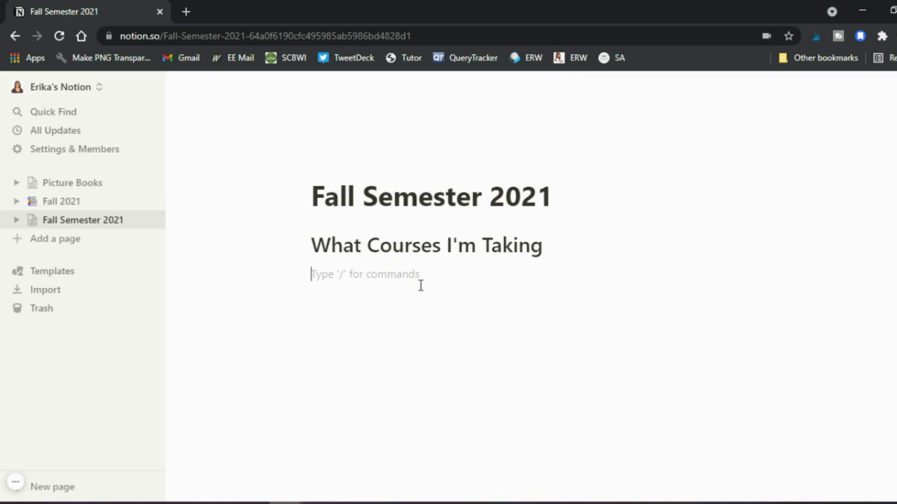
List ENC 1101, BIO 1002, COM 2000 and BUS 1020 as separate plain text lines under the heading.
{"action": "type", "text": "/"}
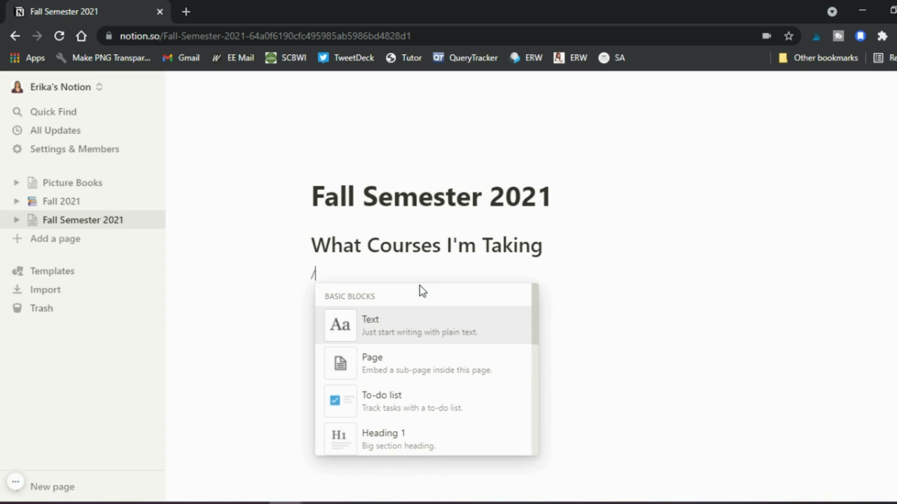
{"action": "left_click", "coordinate": [405, 327]}
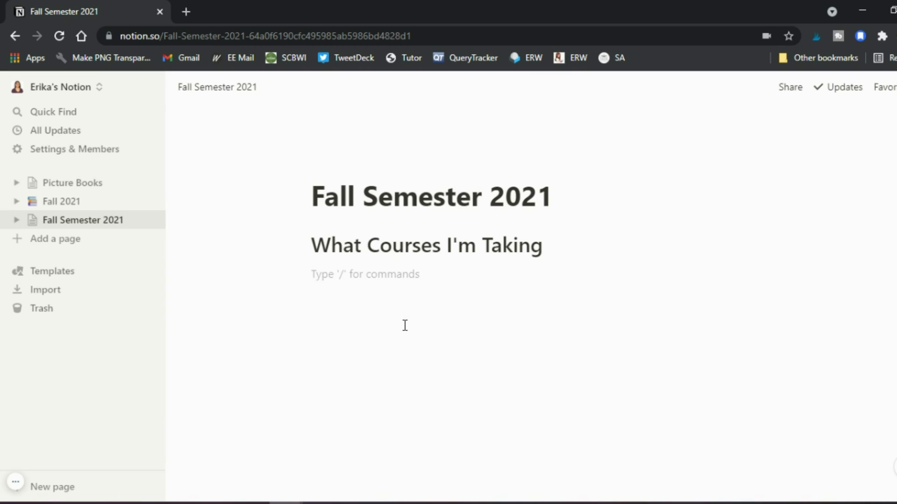
{"action": "type", "text": "ENC"}
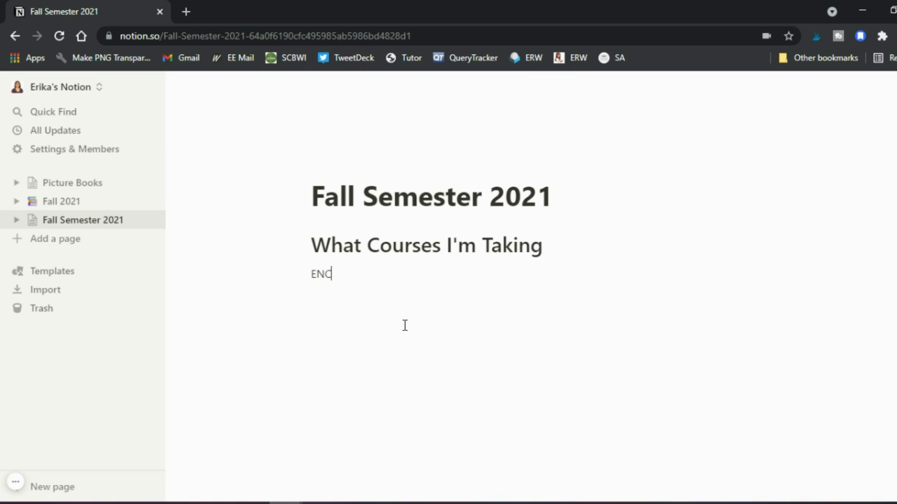
{"action": "type", "text": " 1101"}
{"action": "key", "text": "Return"}
{"action": "type", "text": "Bl"}
{"action": "type", "text": "O 1002"}
{"action": "key", "text": "Return"}
{"action": "type", "text": "COM 2000"}
{"action": "key", "text": "Return"}
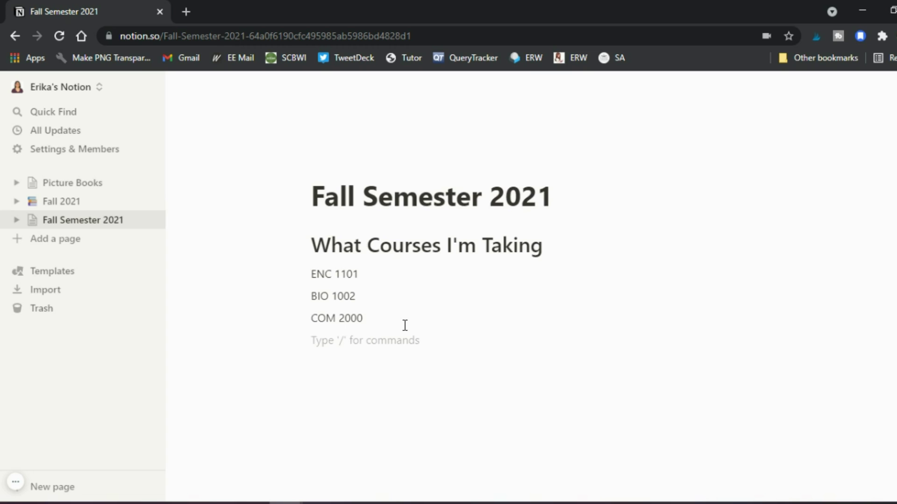
{"action": "type", "text": "BUS 1020"}
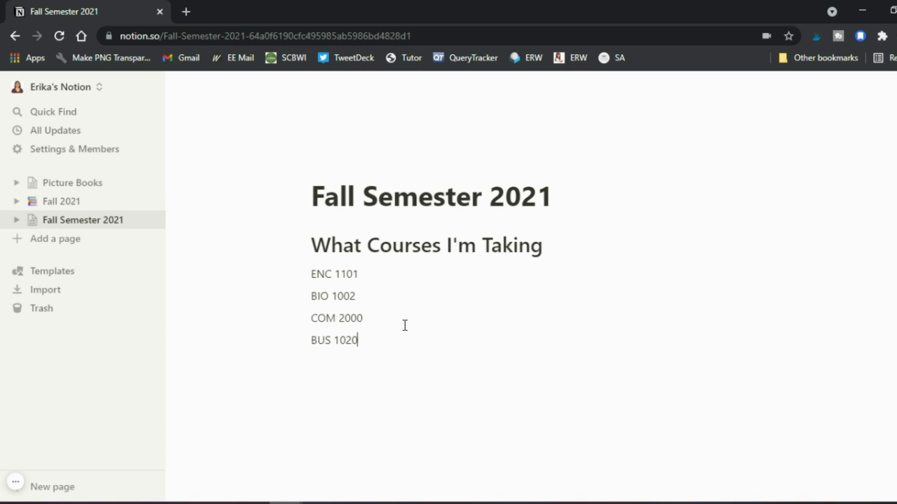
{"action": "key", "text": "Return"}
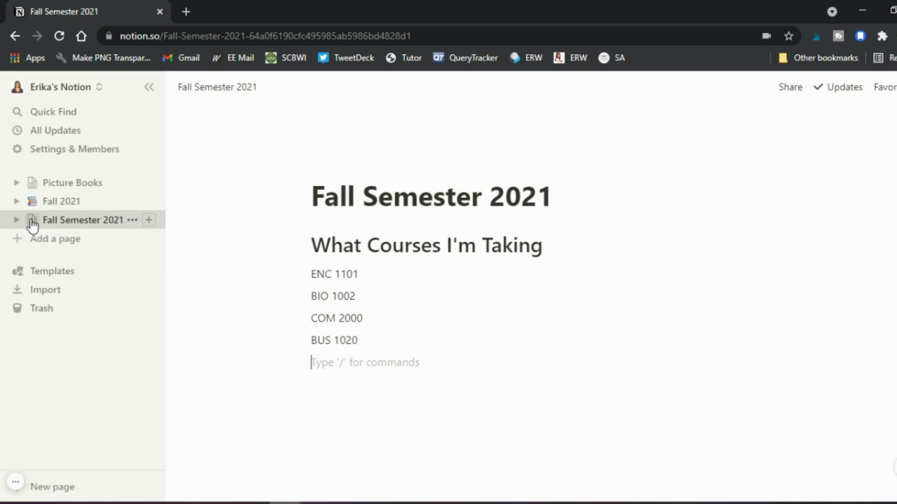
Create two sub-pages inside Fall Semester 2021, titled "ENC 1101" and "BIO 1002", and return to the parent page.
{"action": "left_click", "coordinate": [149, 220]}
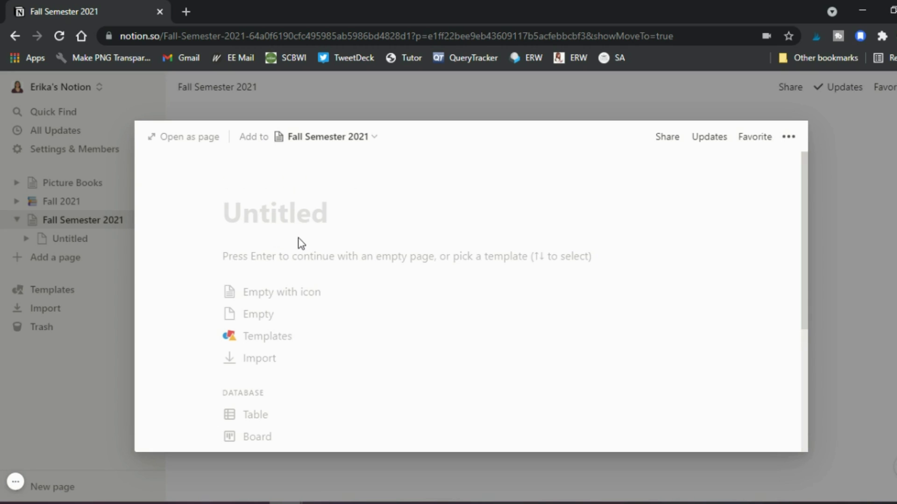
{"action": "type", "text": "ENC 1101"}
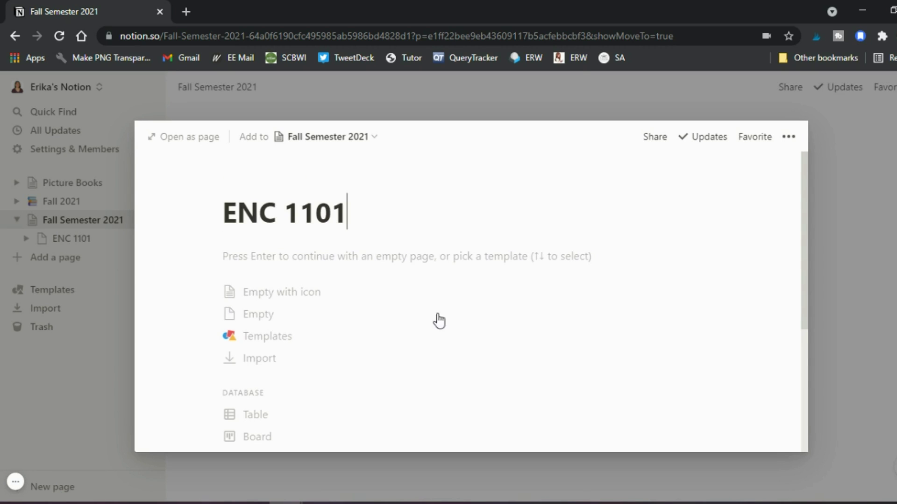
{"action": "left_click", "coordinate": [850, 351]}
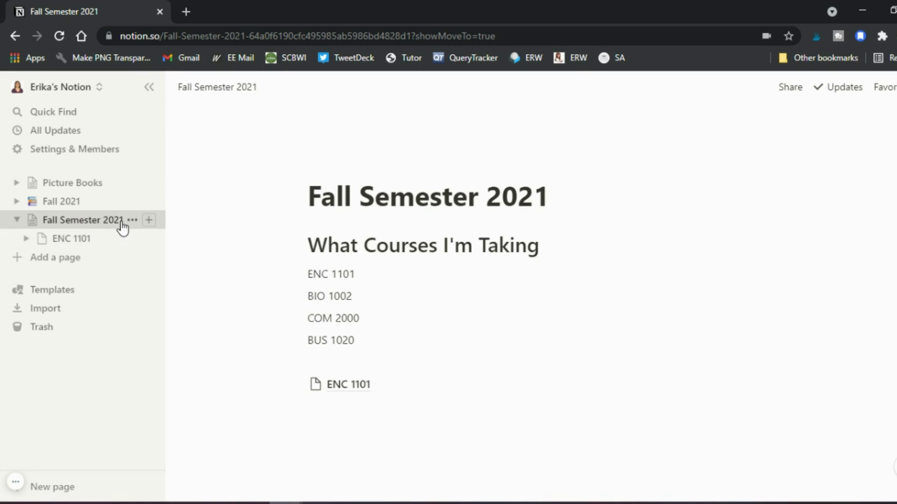
{"action": "left_click", "coordinate": [150, 220]}
{"action": "type", "text": "B"}
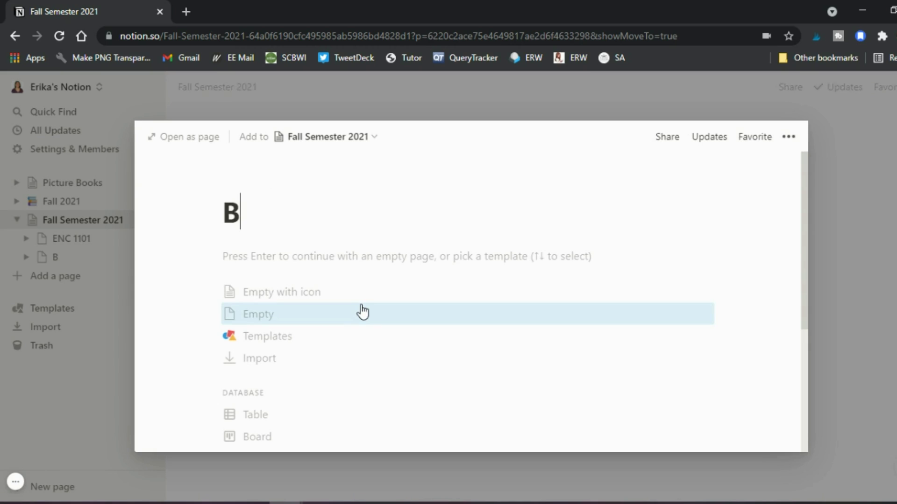
{"action": "type", "text": "IO 1002"}
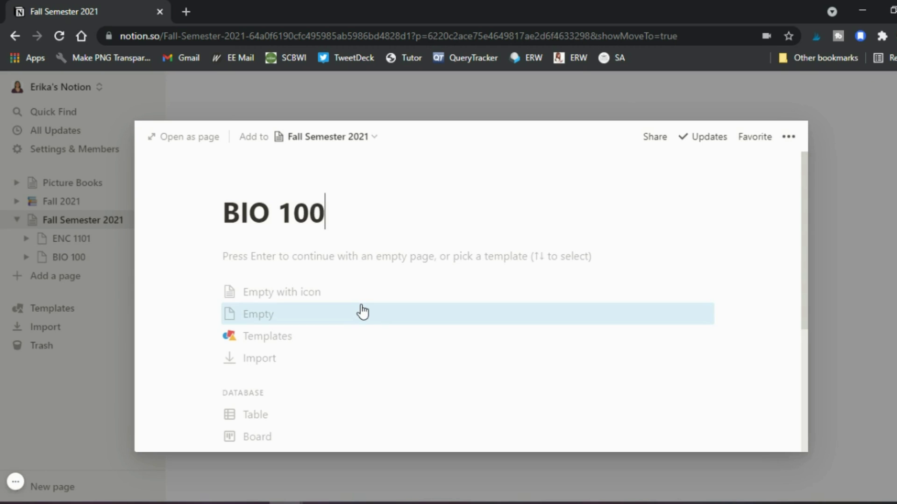
{"action": "left_click", "coordinate": [845, 353]}
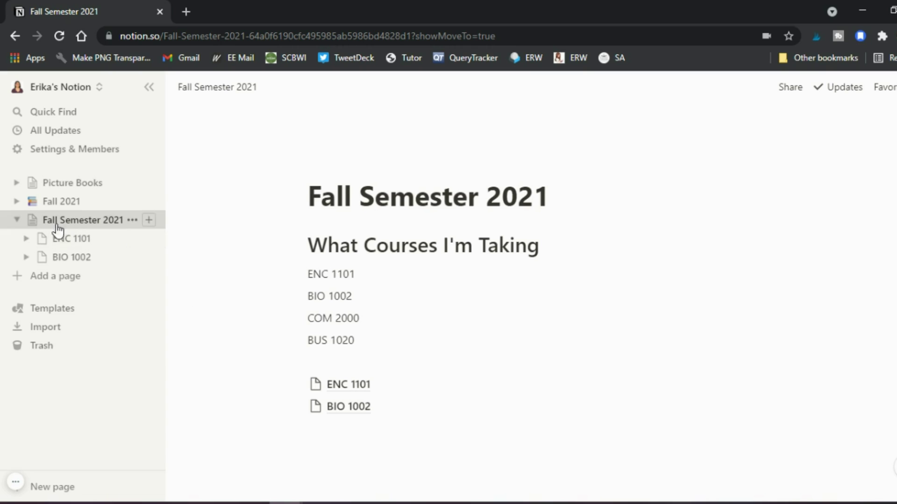
Add two more sub-pages to Fall Semester 2021, titled "COM 2000" and "BUS 1020", and return to the parent page.
{"action": "left_click", "coordinate": [149, 220]}
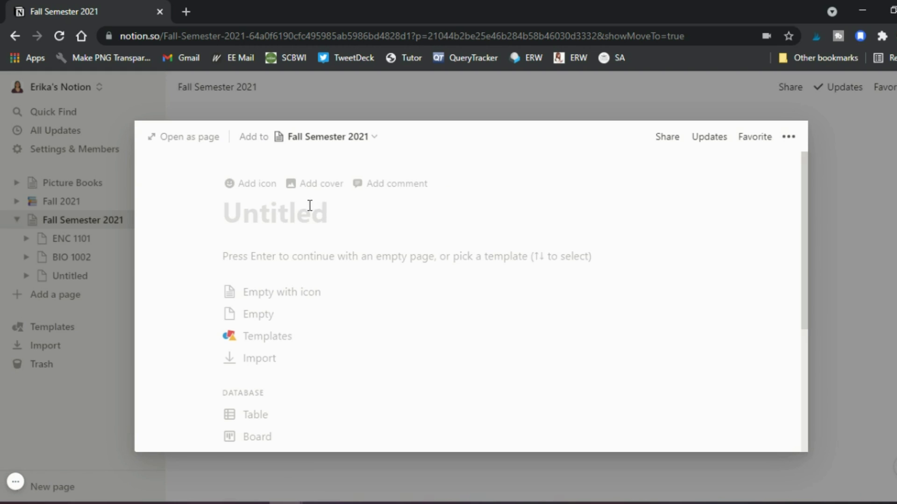
{"action": "type", "text": "COM 2000"}
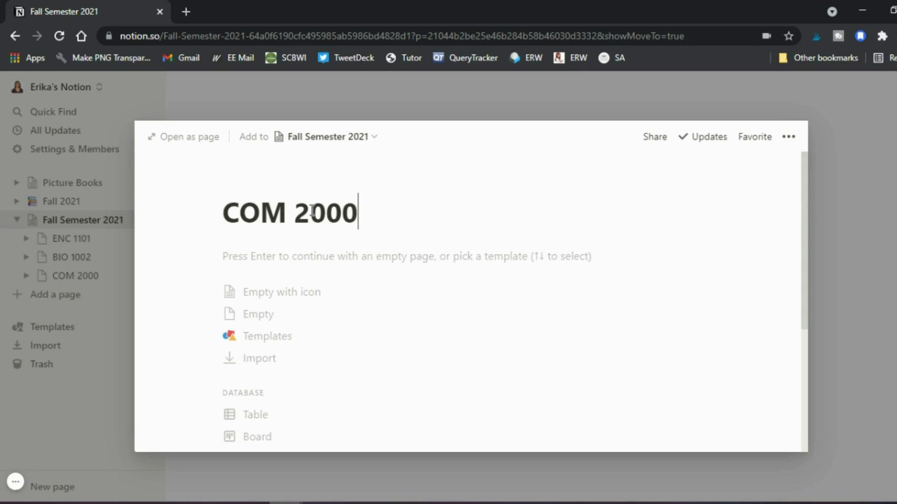
{"action": "key", "text": "Return"}
{"action": "left_click", "coordinate": [825, 284]}
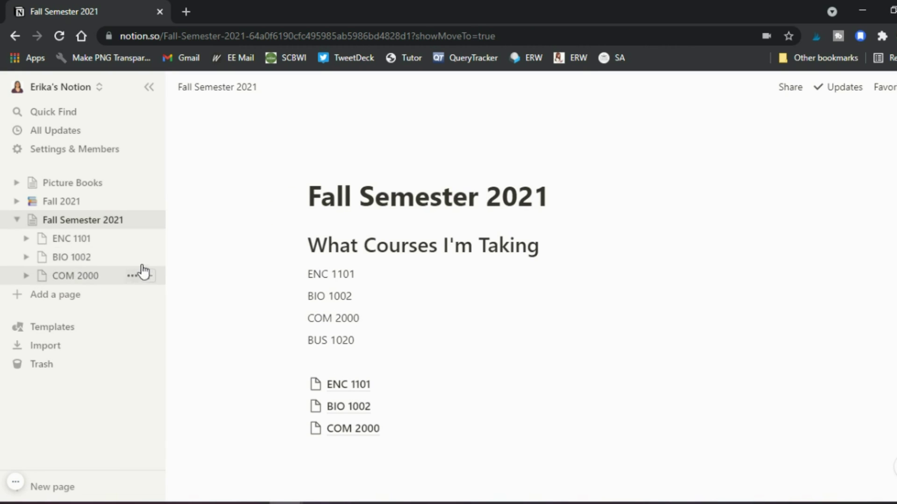
{"action": "left_click", "coordinate": [149, 220]}
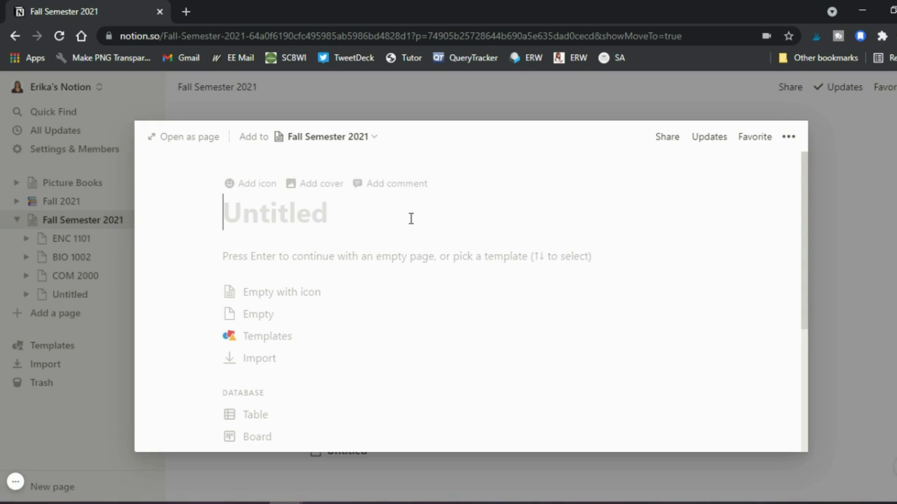
{"action": "type", "text": "BUS 1020"}
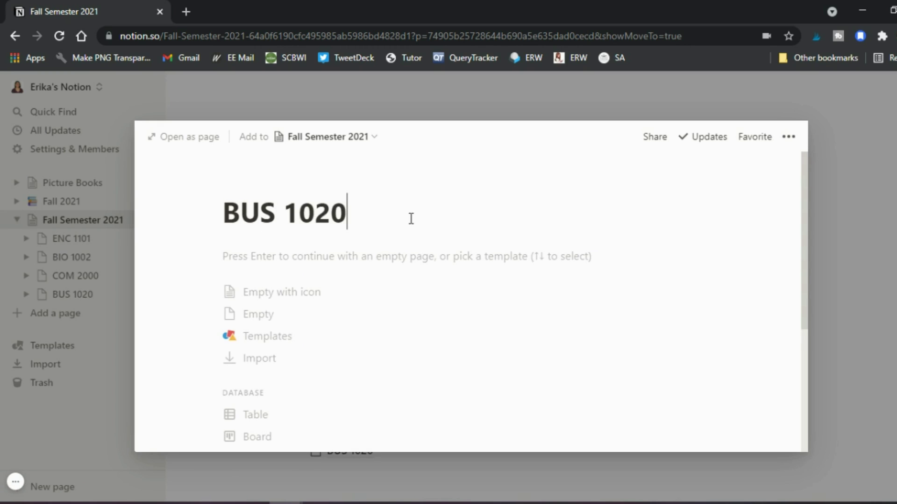
{"action": "key", "text": "Return"}
{"action": "left_click", "coordinate": [878, 338]}
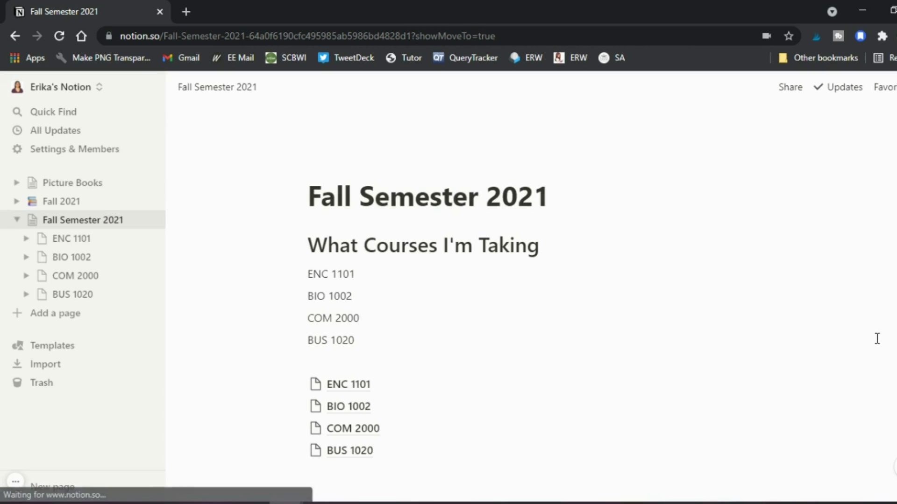
Delete the four plain text course lines and the blank line between the heading and the sub-page links.
{"action": "scroll", "coordinate": [464, 401], "scroll_direction": "down", "scroll_amount": 1}
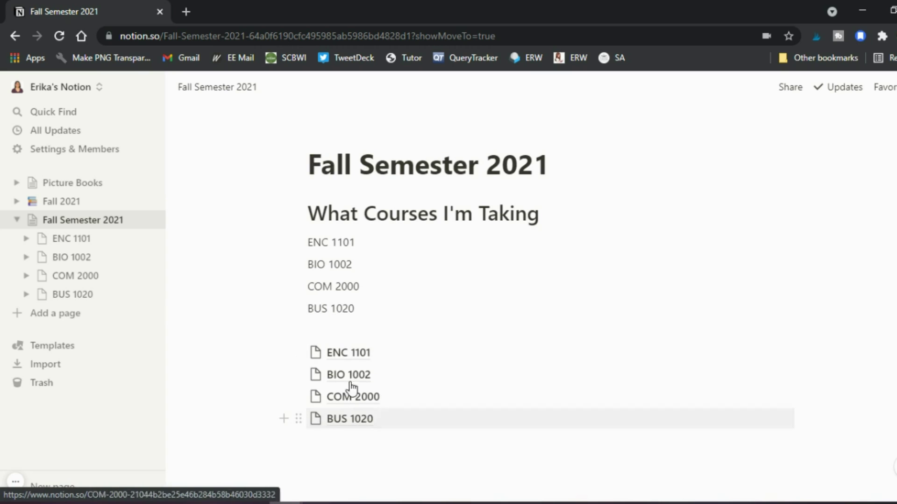
{"action": "left_click_drag", "start_coordinate": [360, 310], "coordinate": [304, 240]}
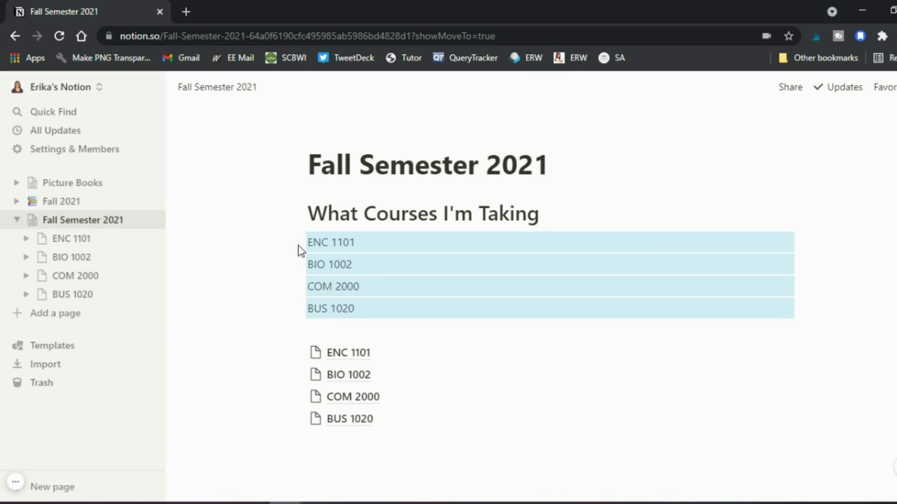
{"action": "key", "text": "BackSpace"}
{"action": "left_click", "coordinate": [336, 275]}
{"action": "key", "text": "BackSpace"}
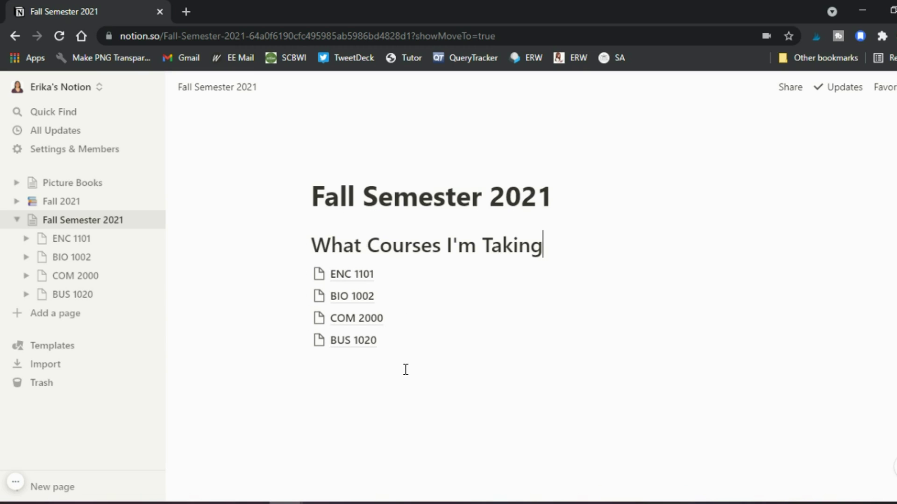
Open the COM 2000 sub-page from its link under the heading and return to the Fall Semester 2021 page.
{"action": "left_click", "coordinate": [351, 320]}
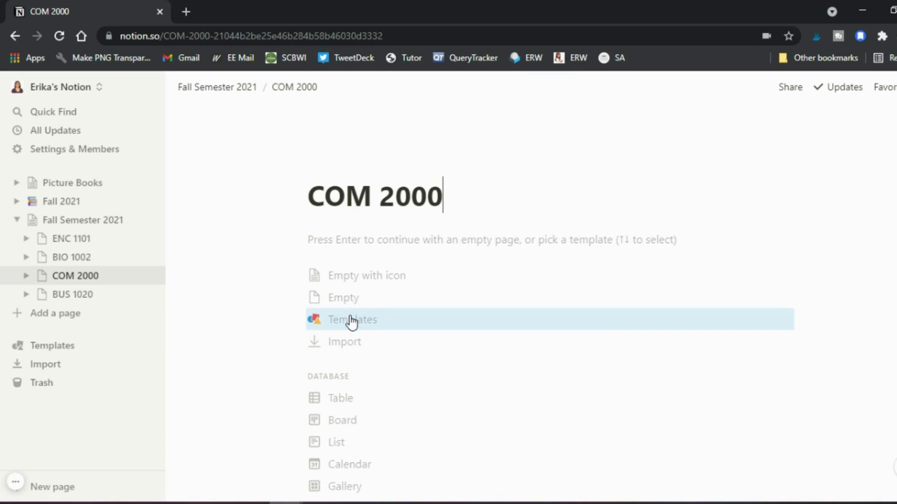
{"action": "left_click", "coordinate": [92, 223]}
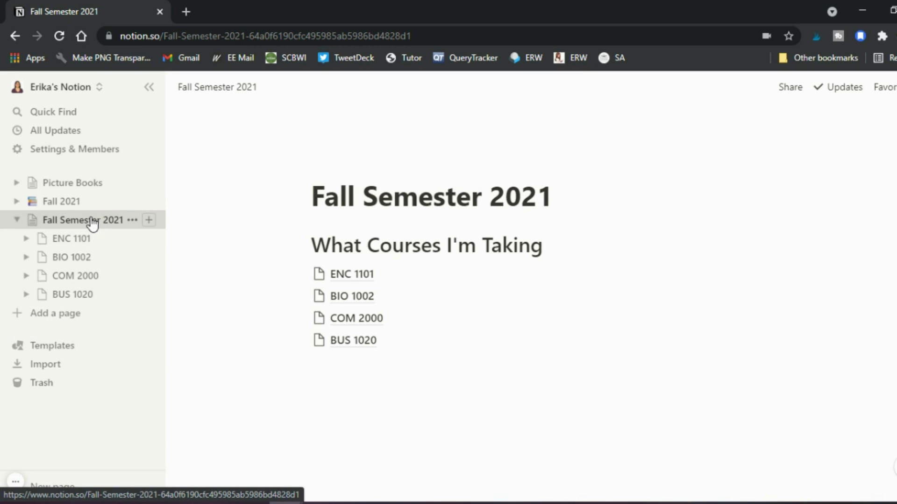
Collapse and re-expand the list of sub-pages nested under Fall Semester 2021.
{"action": "left_click", "coordinate": [16, 221]}
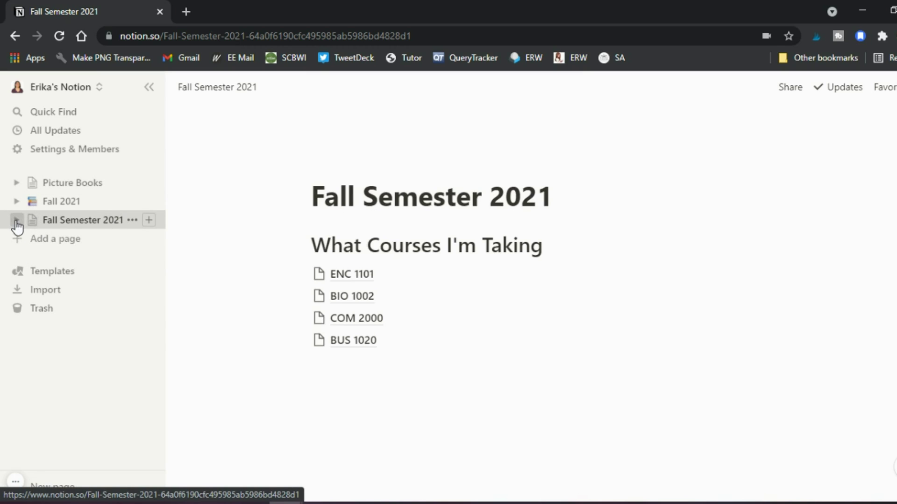
{"action": "left_click", "coordinate": [17, 221]}
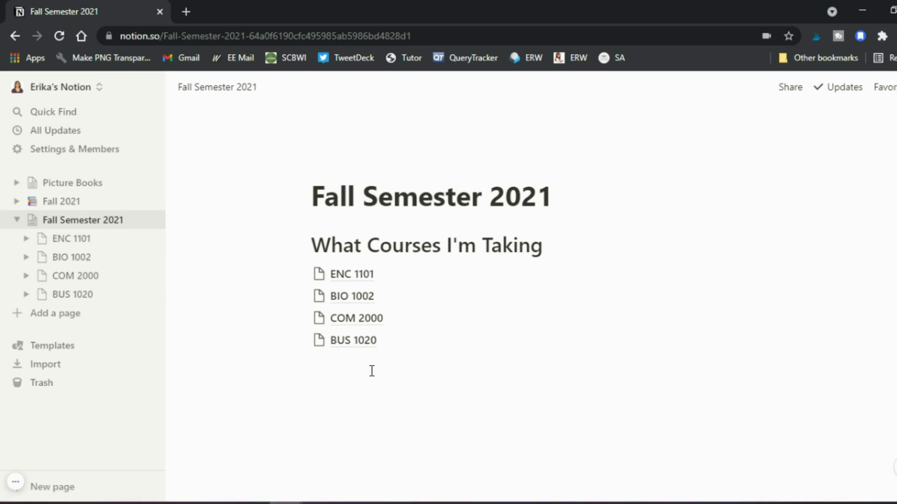
Open the ENC 1101 sub-page as an empty page and add a Heading 1 reading "Week 1".
{"action": "left_click", "coordinate": [351, 275]}
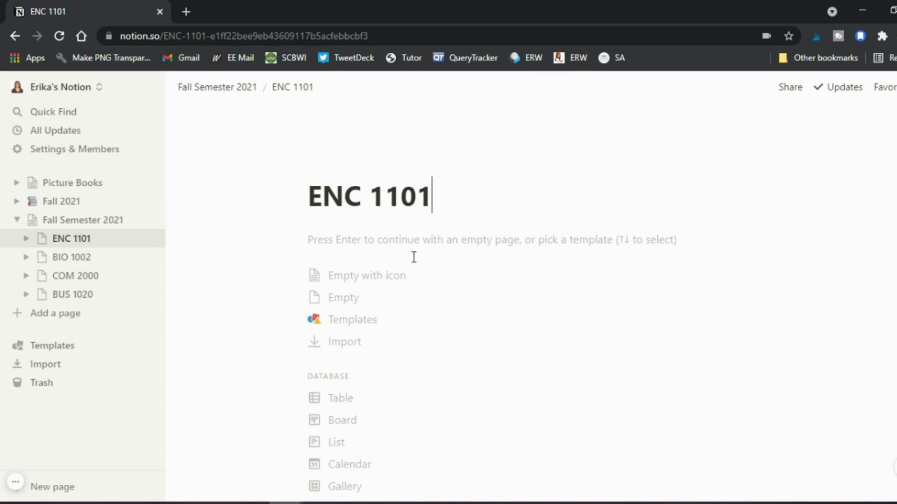
{"action": "left_click", "coordinate": [338, 235]}
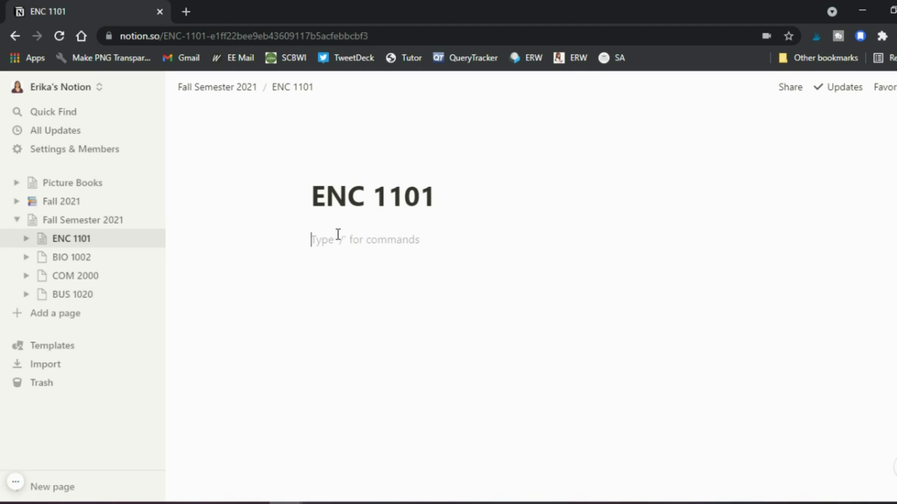
{"action": "type", "text": "/h"}
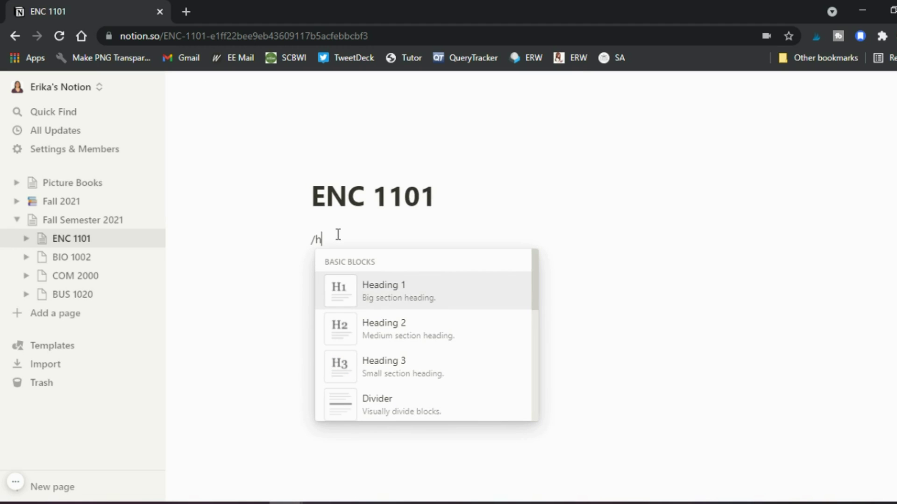
{"action": "left_click", "coordinate": [392, 292]}
{"action": "type", "text": "Week 1"}
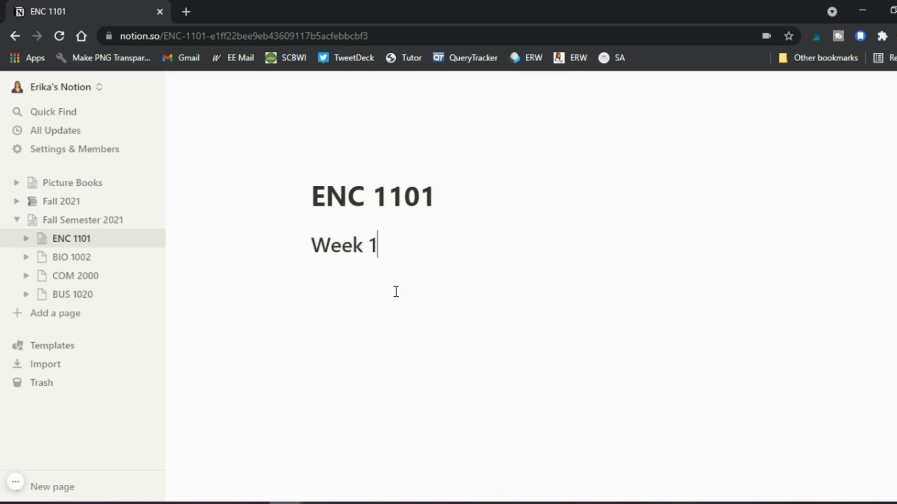
{"action": "key", "text": "Return"}
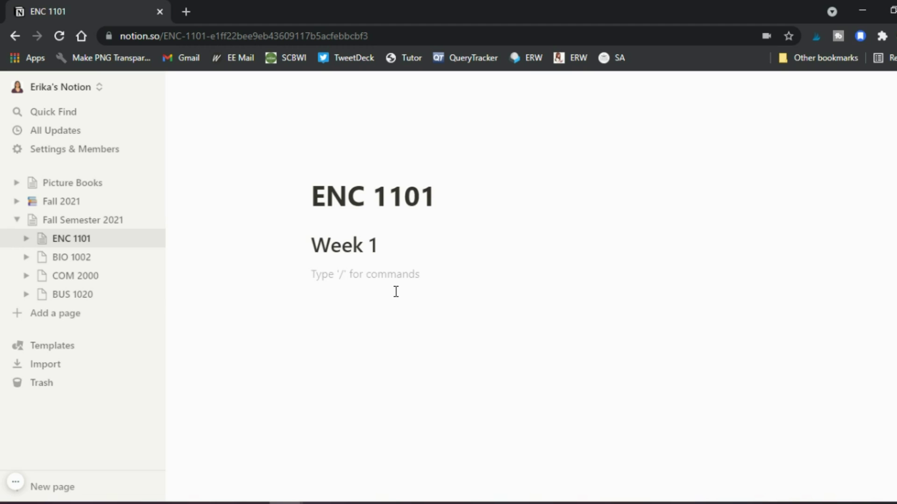
Add two plain text lines reading "Homework:" under the Week 1 heading.
{"action": "type", "text": "Home"}
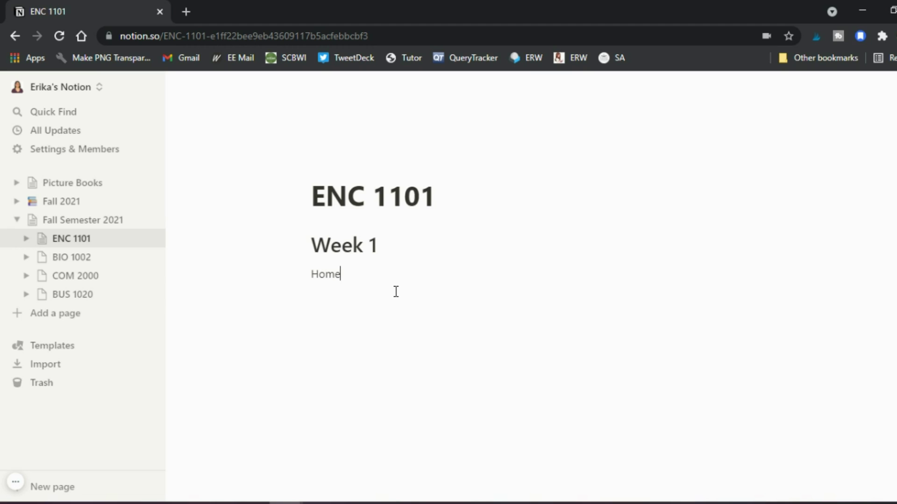
{"action": "type", "text": "work:"}
{"action": "key", "text": "Return"}
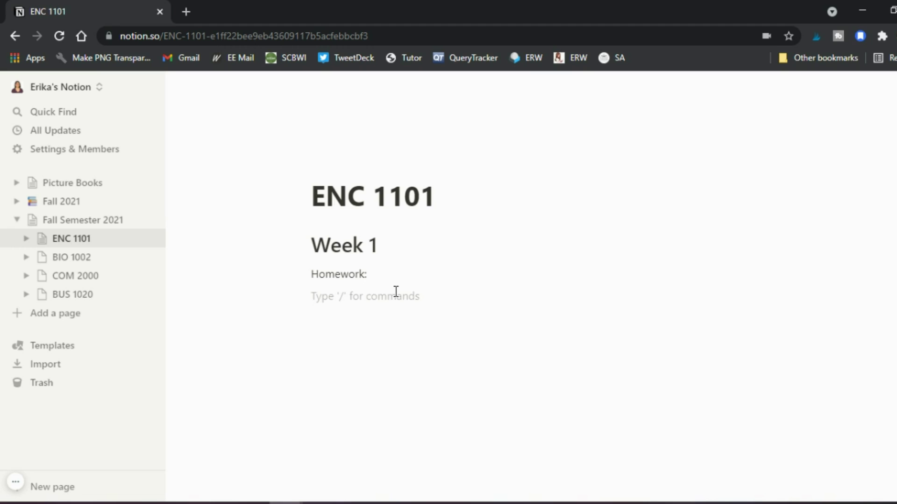
{"action": "type", "text": "Homework:"}
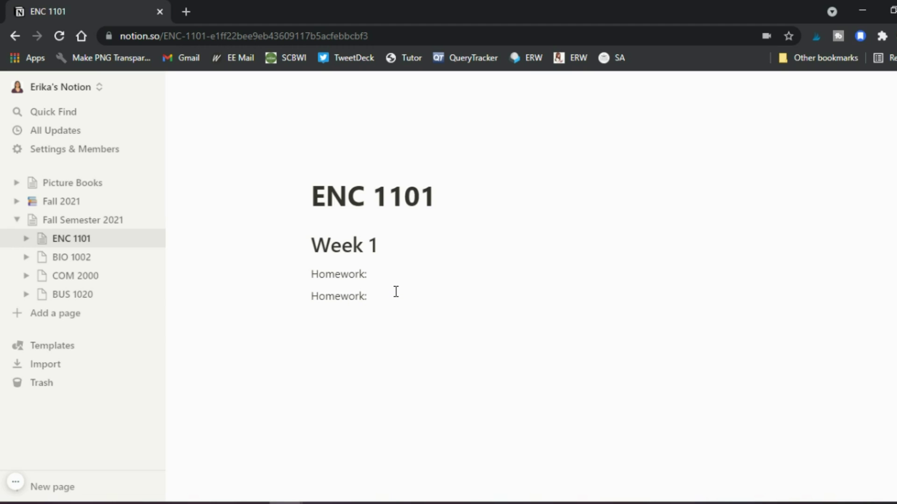
{"action": "key", "text": "Return"}
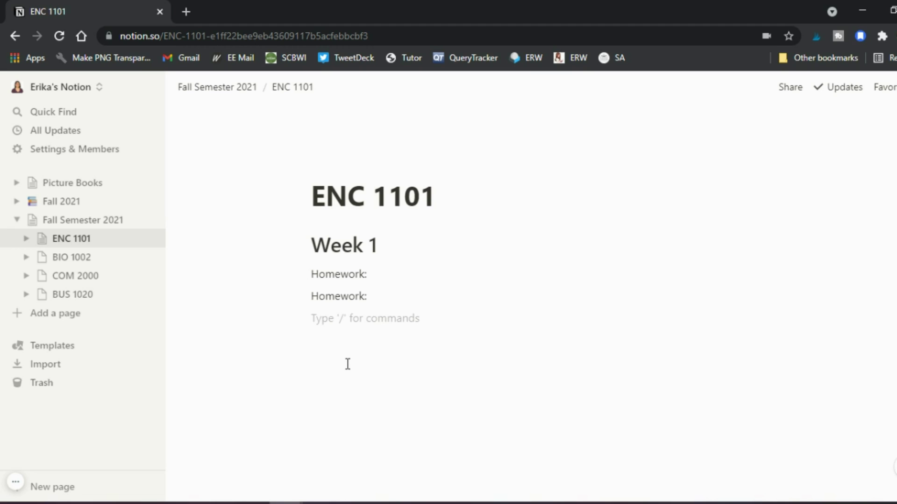
Add the line "Tuesday's Class" below the homework lines and set its text color to Blue.
{"action": "type", "text": "Tuesday's Class"}
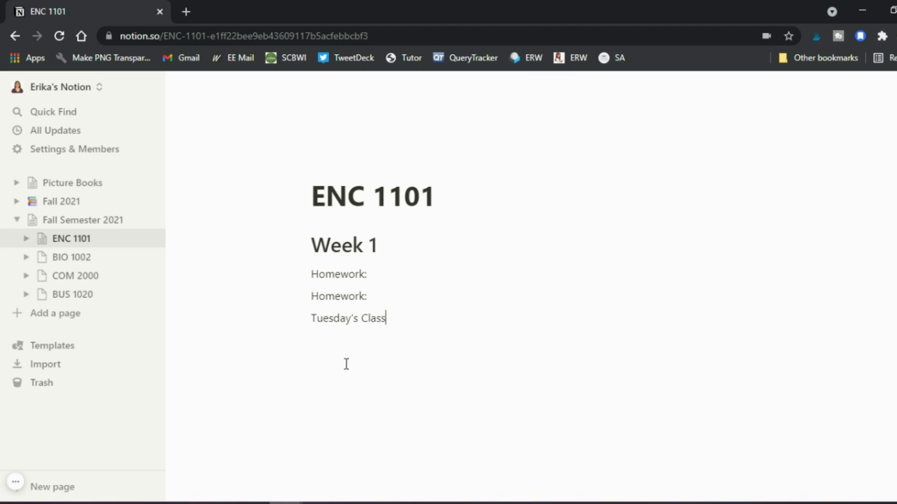
{"action": "left_click", "coordinate": [322, 318]}
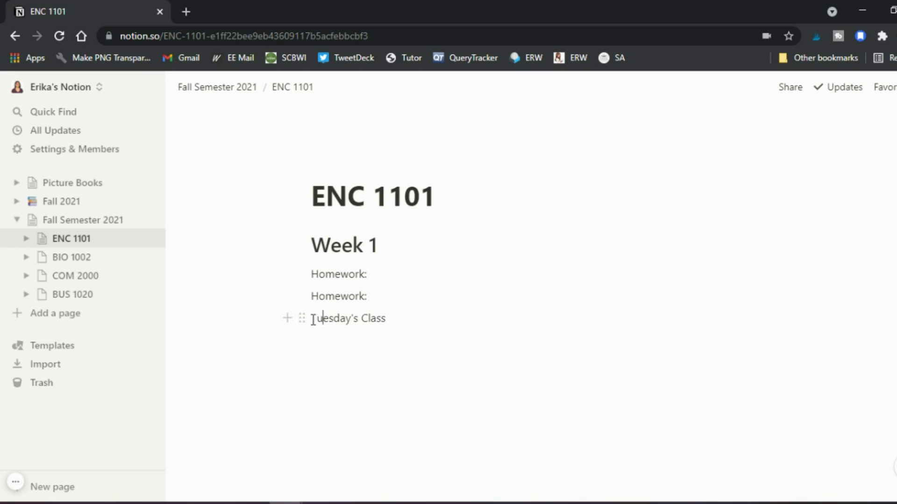
{"action": "left_click", "coordinate": [290, 319]}
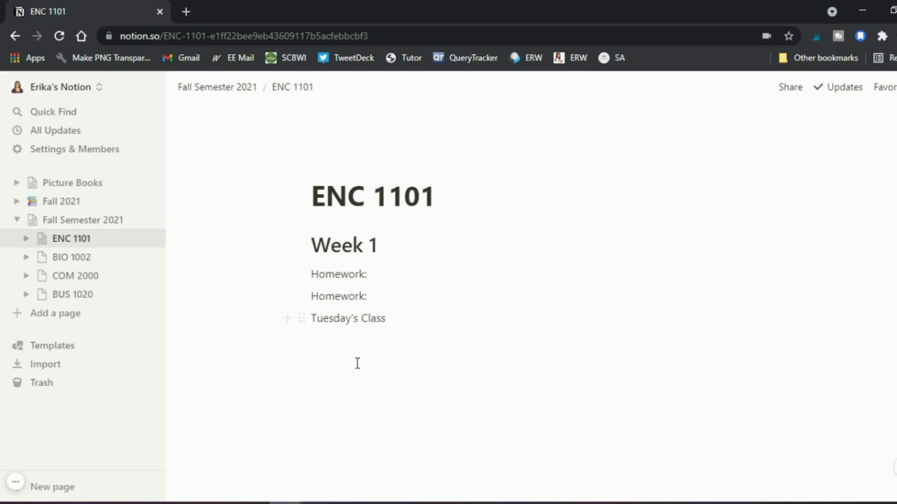
{"action": "left_click", "coordinate": [301, 319]}
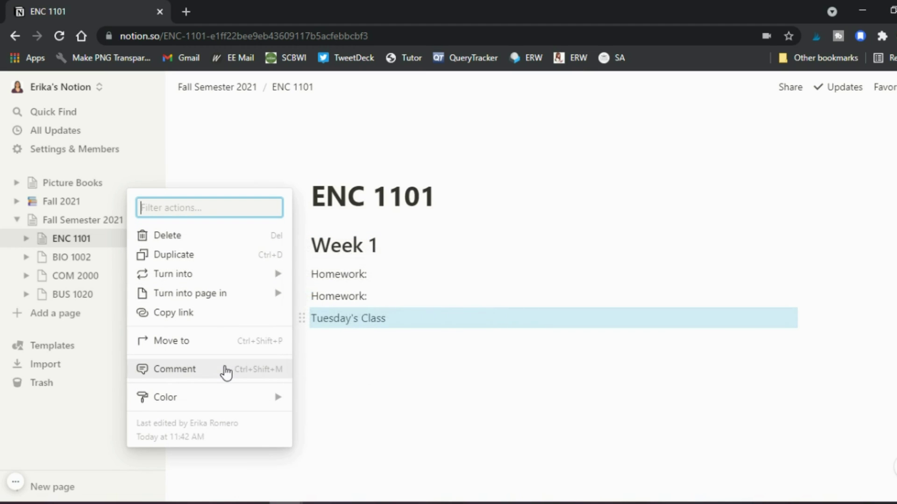
{"action": "mouse_move", "coordinate": [245, 401]}
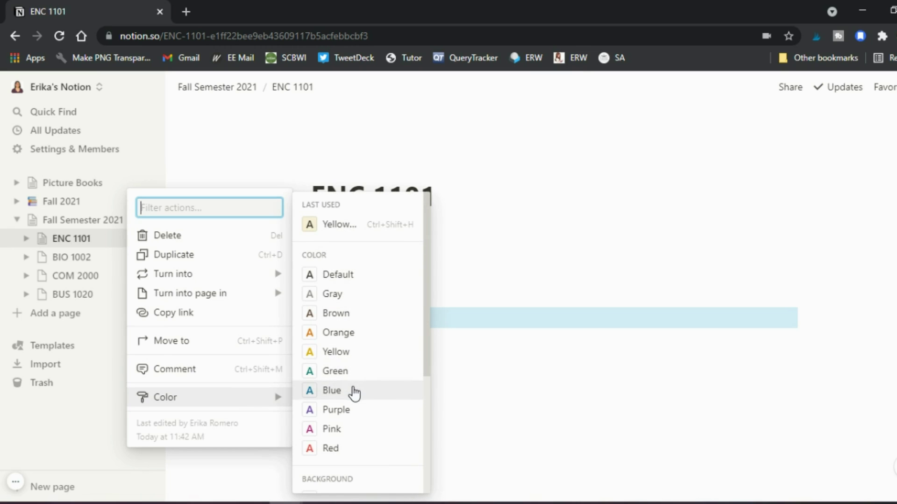
{"action": "left_click", "coordinate": [353, 390]}
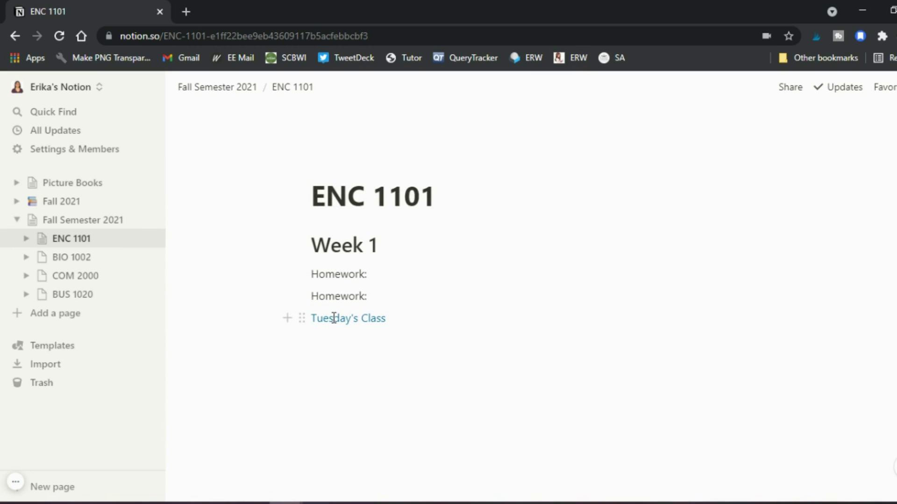
Turn the "Tuesday's Class" line into a Heading 1.
{"action": "left_click", "coordinate": [302, 319]}
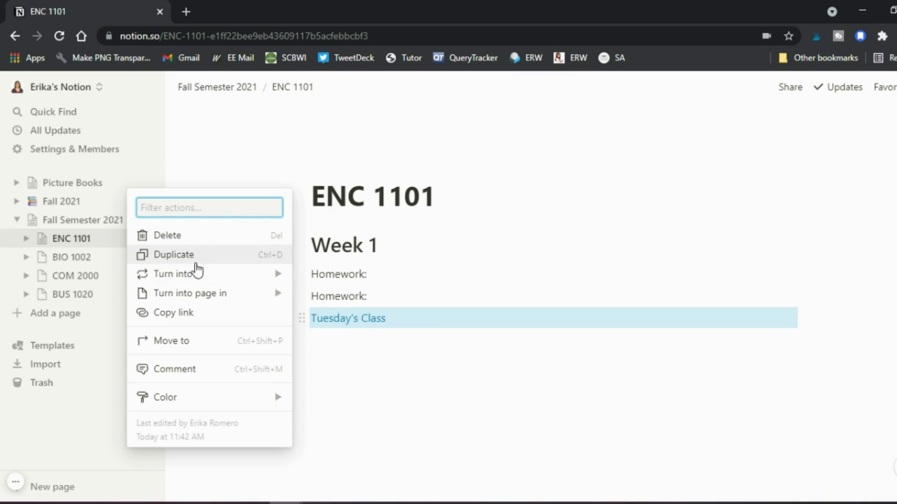
{"action": "mouse_move", "coordinate": [285, 273]}
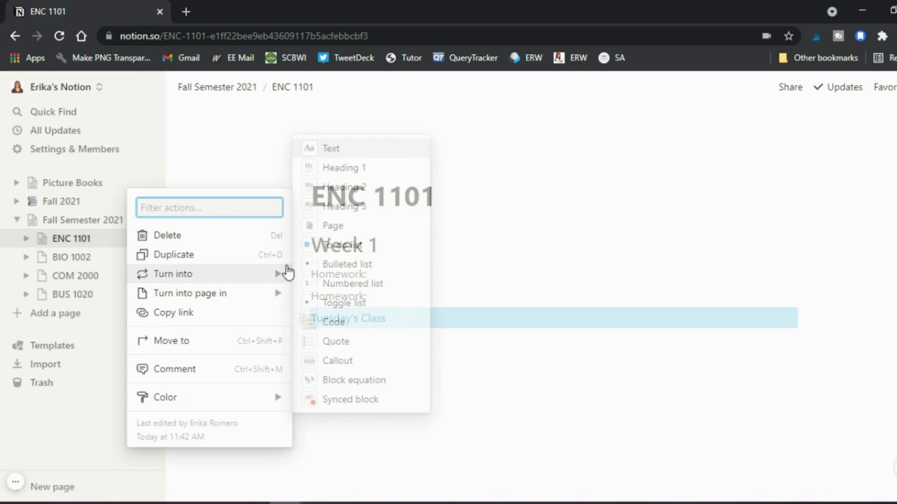
{"action": "left_click", "coordinate": [355, 179]}
{"action": "left_click", "coordinate": [503, 352]}
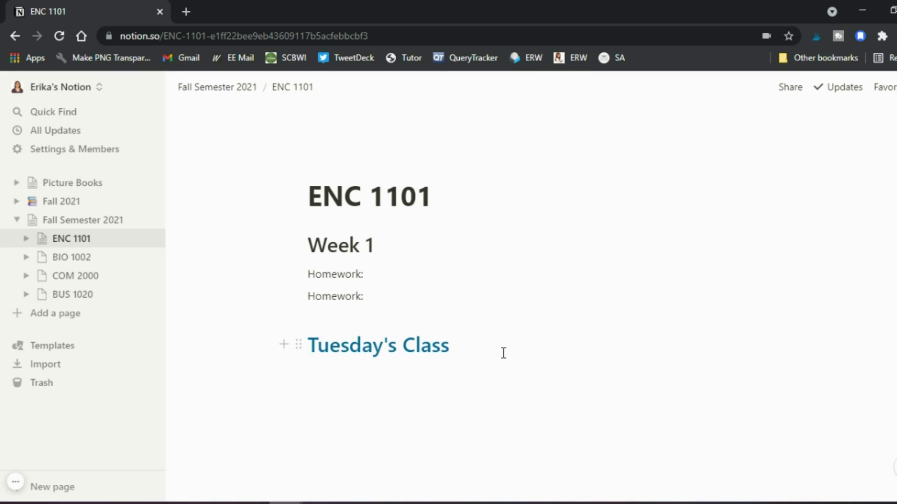
Insert a to-do list block on a new line under the Tuesday's Class heading.
{"action": "key", "text": "Return"}
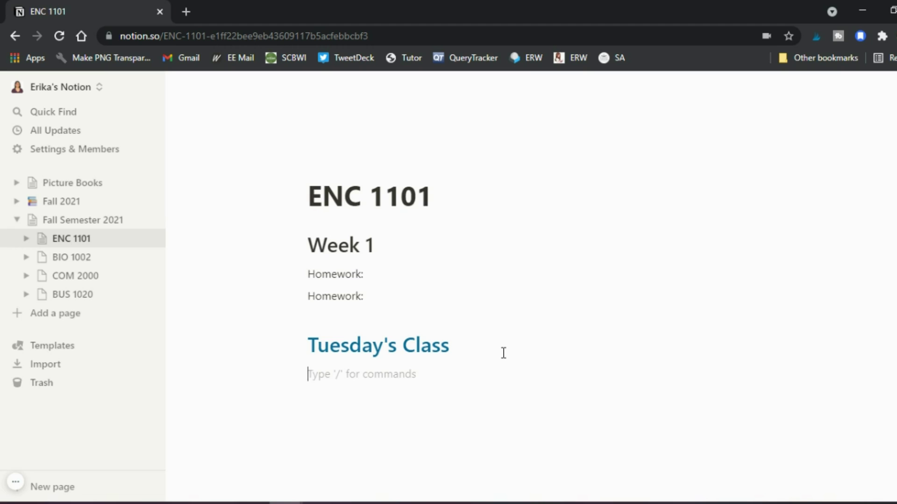
{"action": "type", "text": "/l"}
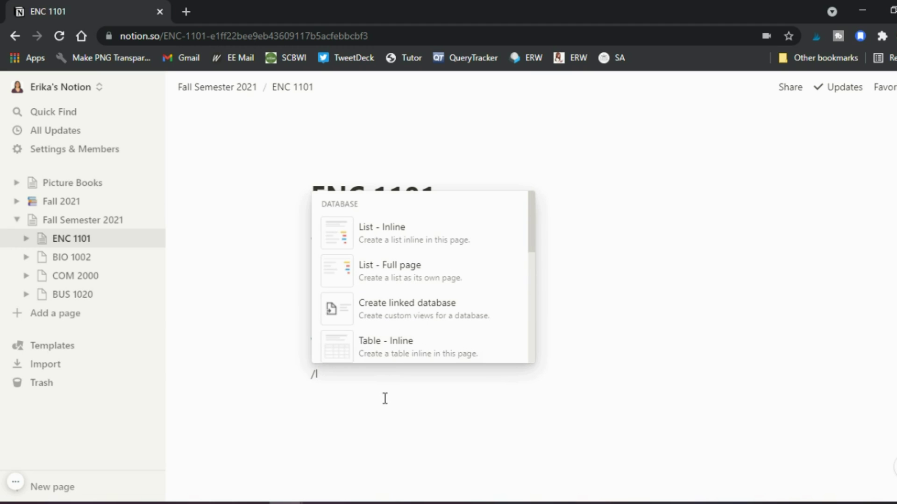
{"action": "key", "text": "BackSpace"}
{"action": "type", "text": "c"}
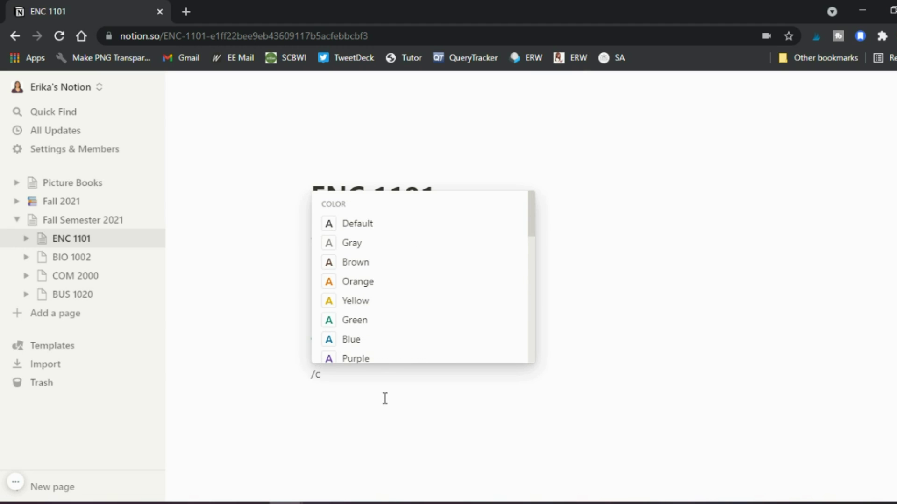
{"action": "key", "text": "BackSpace"}
{"action": "scroll", "coordinate": [394, 276], "scroll_direction": "down", "scroll_amount": 1}
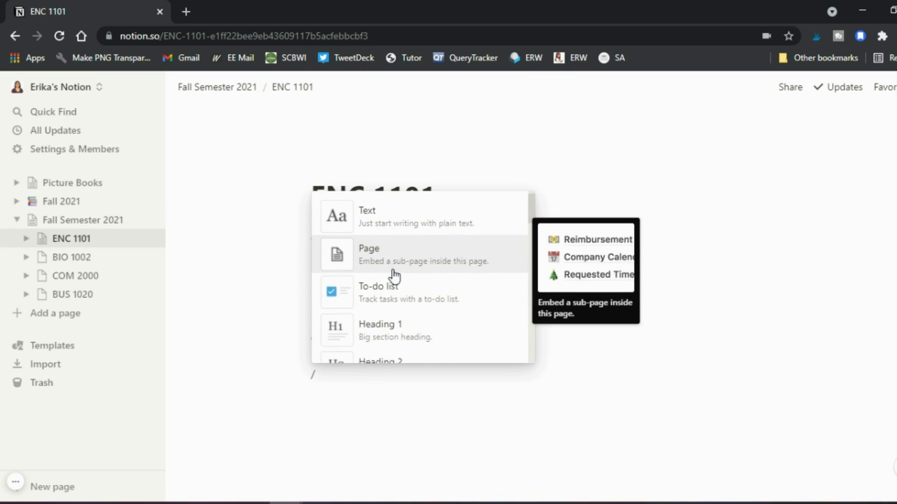
{"action": "left_click", "coordinate": [394, 275]}
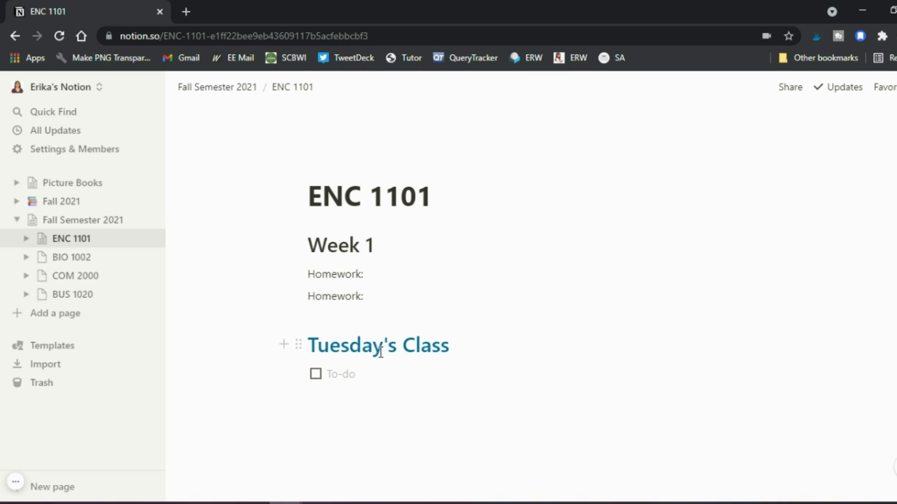
Enter three to-do items, "1", "2" and "3", and end the list with a plain line below.
{"action": "type", "text": "1"}
{"action": "key", "text": "Return"}
{"action": "type", "text": "2"}
{"action": "key", "text": "Return"}
{"action": "type", "text": "3"}
{"action": "key", "text": "Return"}
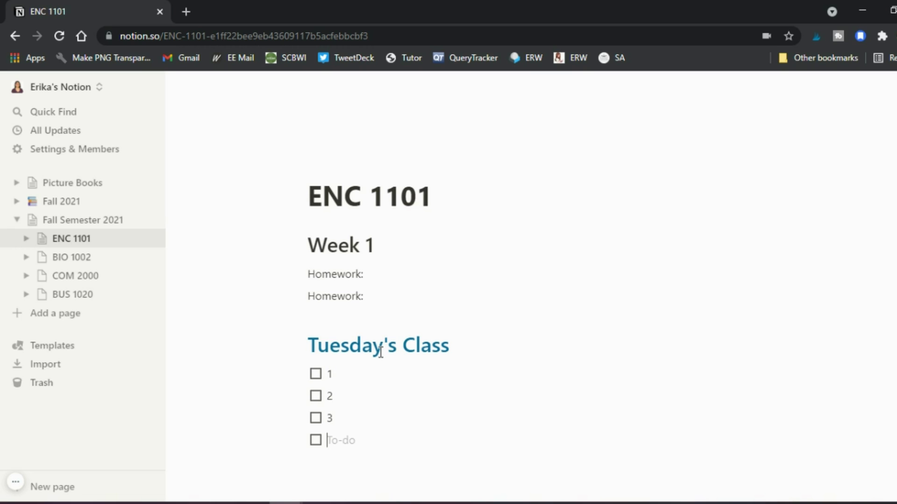
{"action": "key", "text": "Return"}
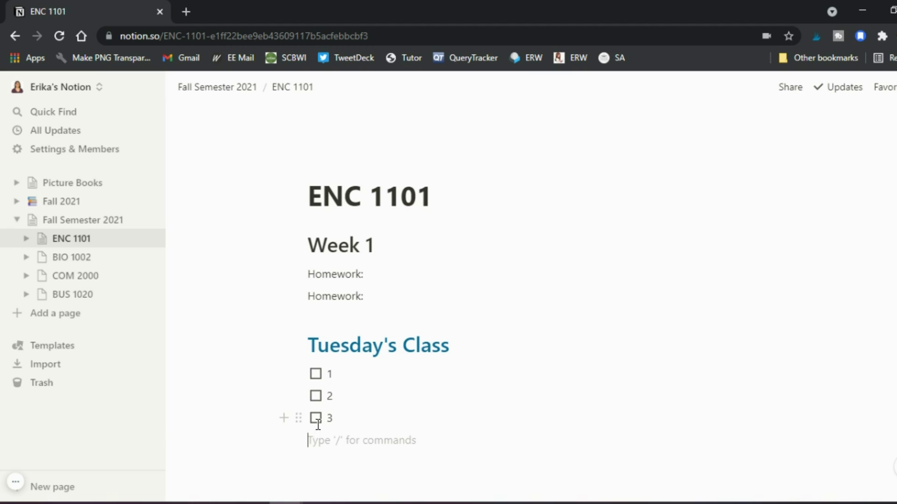
Check off all three to-do items under Tuesday's Class and uncheck them again.
{"action": "left_click", "coordinate": [315, 375]}
{"action": "left_click", "coordinate": [315, 396]}
{"action": "left_click", "coordinate": [316, 418]}
{"action": "left_click", "coordinate": [316, 419]}
{"action": "left_click", "coordinate": [316, 396]}
{"action": "left_click", "coordinate": [316, 374]}
Insert a bulleted list below the to-dos with three items reading "notes", and end the list with a plain line.
{"action": "scroll", "coordinate": [334, 440], "scroll_direction": "down", "scroll_amount": 2}
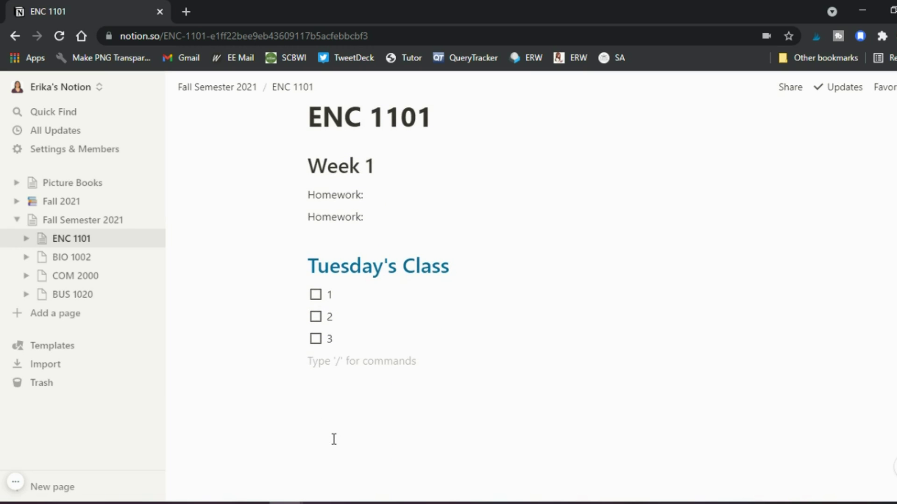
{"action": "type", "text": "/"}
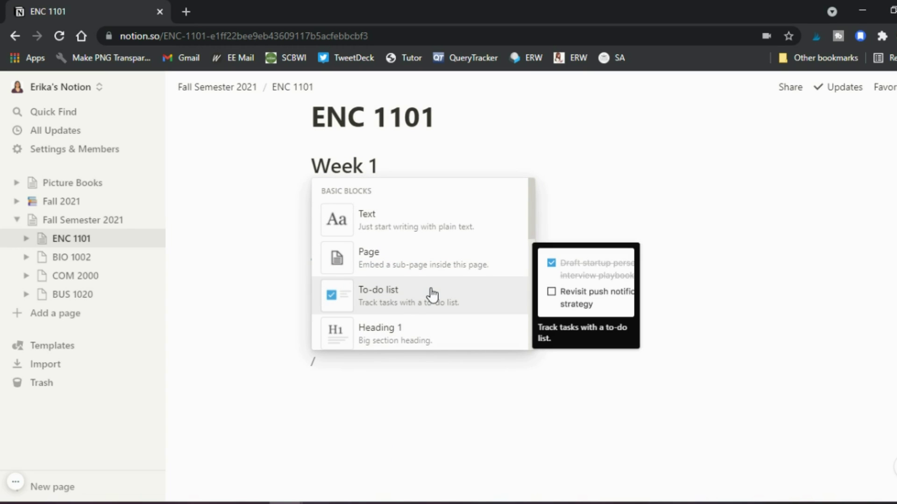
{"action": "scroll", "coordinate": [427, 294], "scroll_direction": "down", "scroll_amount": 3}
{"action": "scroll", "coordinate": [431, 295], "scroll_direction": "down", "scroll_amount": 2}
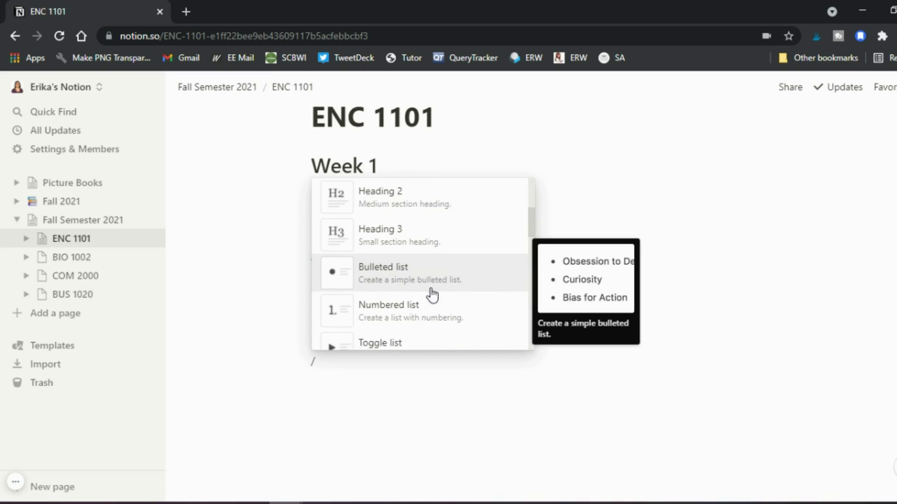
{"action": "left_click", "coordinate": [398, 273]}
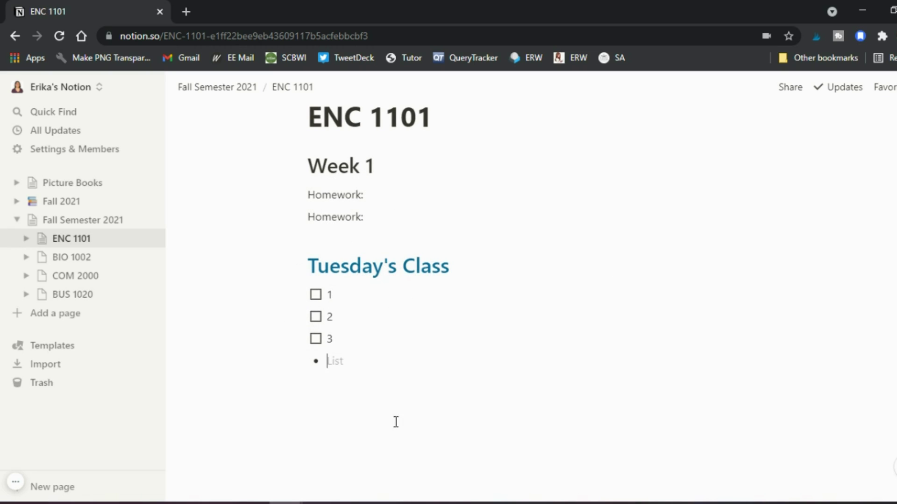
{"action": "type", "text": "notes"}
{"action": "key", "text": "Return"}
{"action": "type", "text": "notes"}
{"action": "key", "text": "Return"}
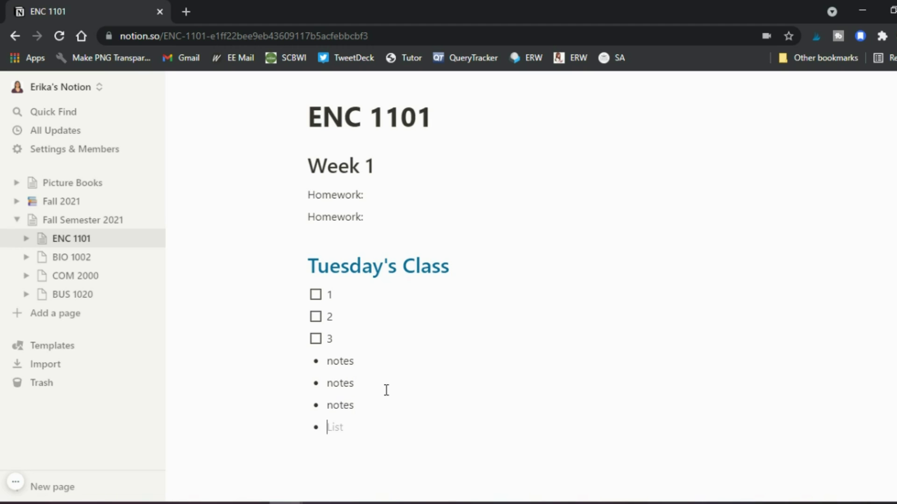
{"action": "key", "text": "Return"}
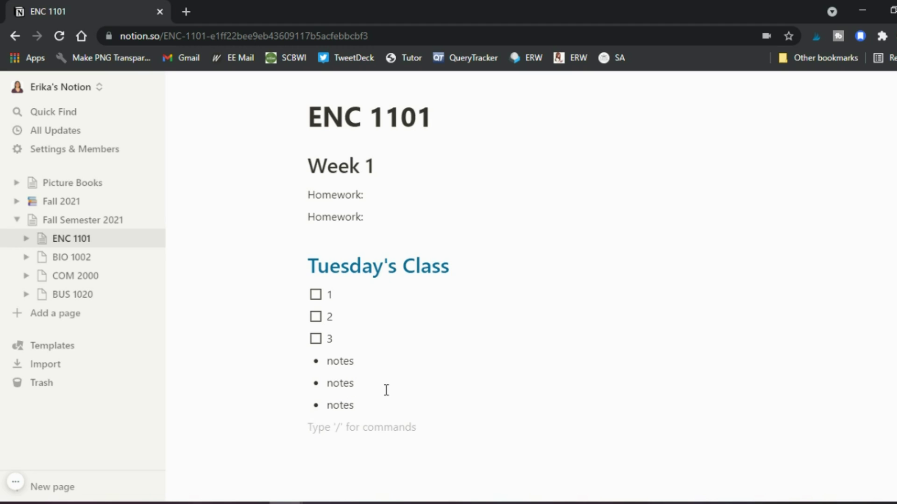
Insert a numbered list below the bulleted notes with the items "step" and "steps", and end the list with a plain line.
{"action": "type", "text": "/"}
{"action": "scroll", "coordinate": [387, 395], "scroll_direction": "down", "scroll_amount": 4}
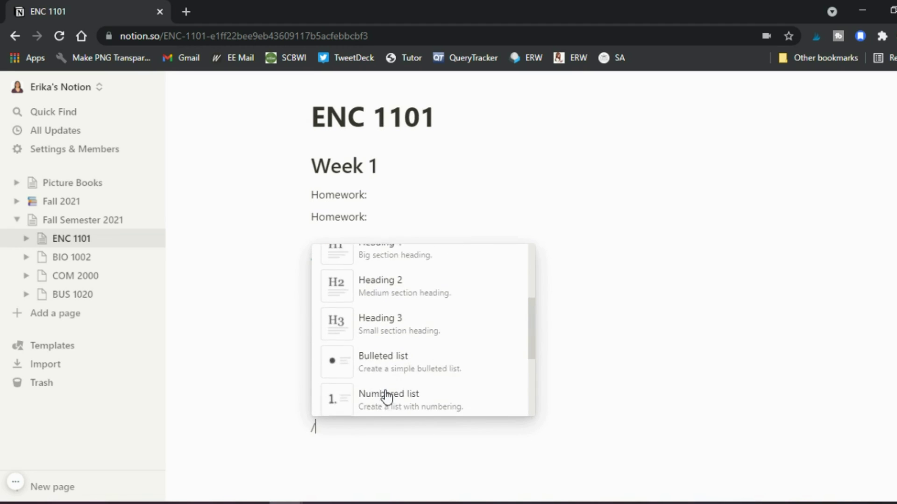
{"action": "scroll", "coordinate": [387, 397], "scroll_direction": "up", "scroll_amount": 5}
{"action": "scroll", "coordinate": [386, 402], "scroll_direction": "down", "scroll_amount": 1}
{"action": "scroll", "coordinate": [386, 402], "scroll_direction": "down", "scroll_amount": 2}
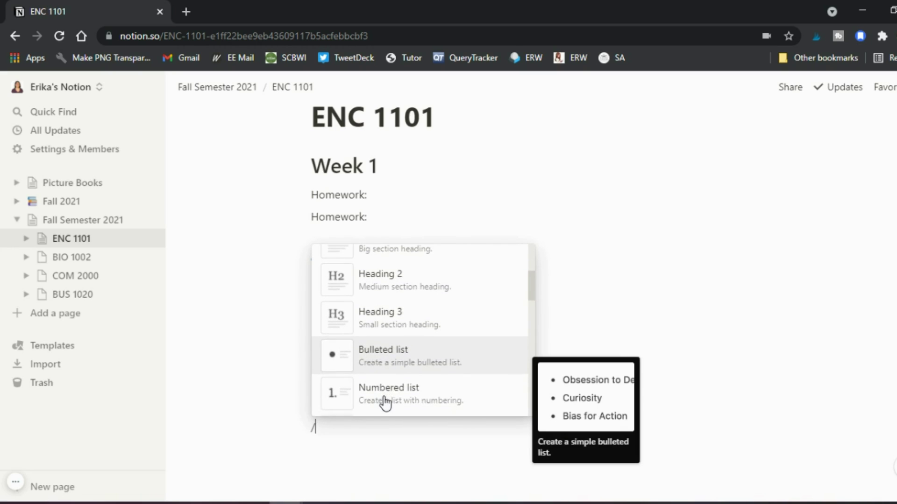
{"action": "left_click", "coordinate": [385, 403]}
{"action": "type", "text": "steps"}
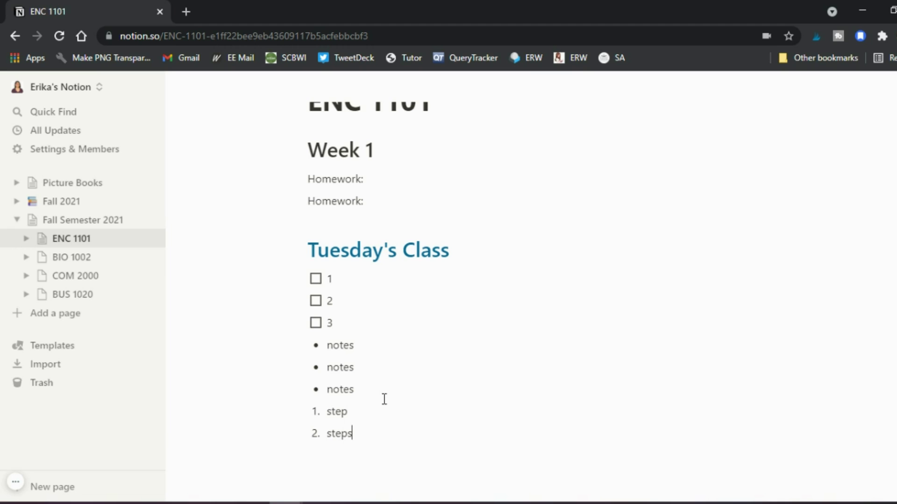
{"action": "key", "text": "BackSpace"}
Insert a callout block on the line below the numbered list.
{"action": "type", "text": "/"}
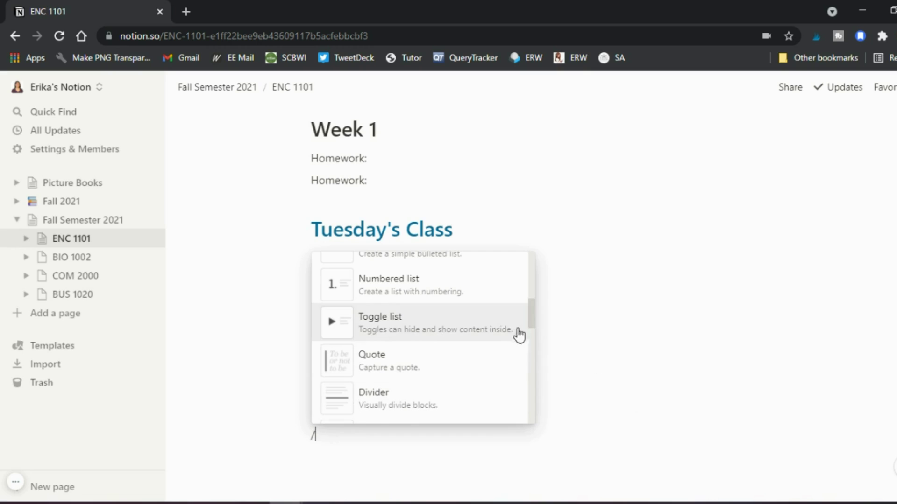
{"action": "scroll", "coordinate": [533, 325], "scroll_direction": "down", "scroll_amount": 1}
{"action": "scroll", "coordinate": [533, 327], "scroll_direction": "down", "scroll_amount": 3}
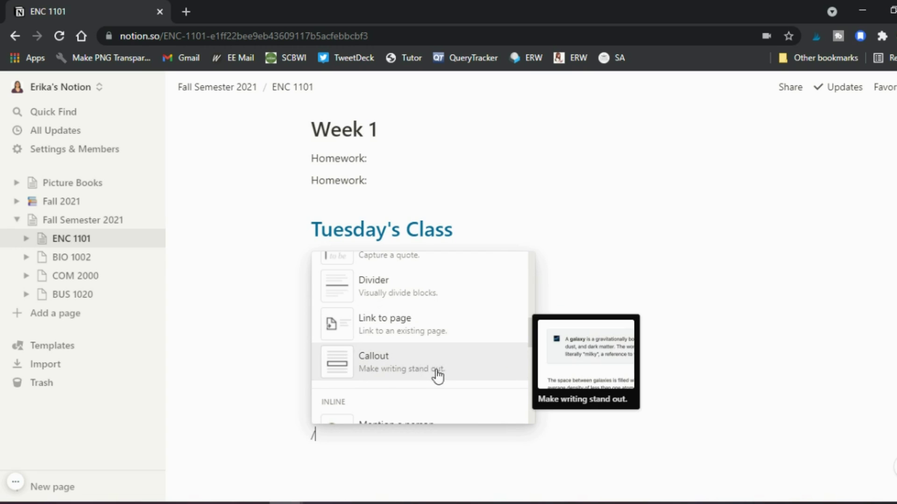
{"action": "left_click", "coordinate": [392, 369]}
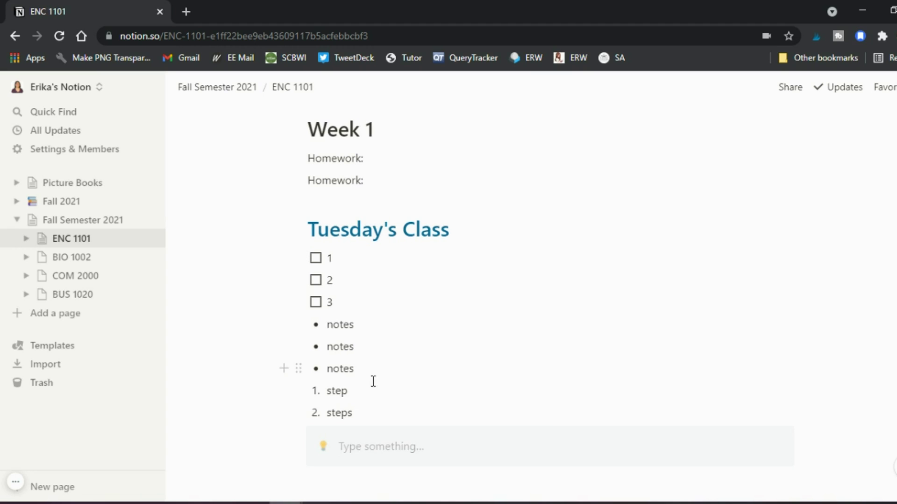
Change the callout's icon to the warning sign, fill it with the text "ngfdlgndflkd" and start a new line below.
{"action": "left_click", "coordinate": [324, 451]}
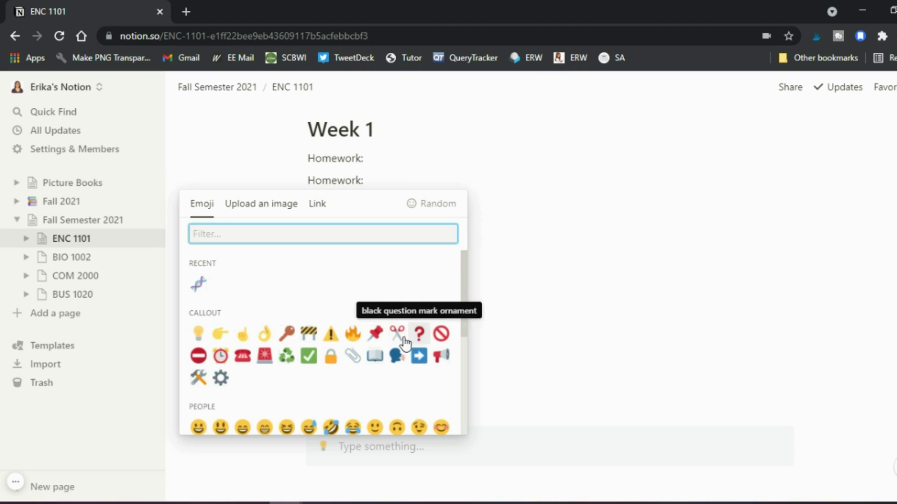
{"action": "left_click", "coordinate": [332, 333]}
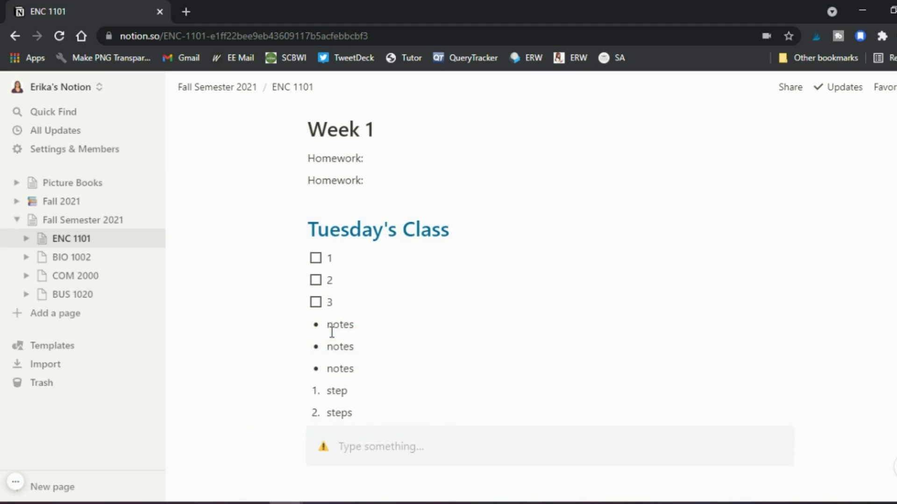
{"action": "left_click", "coordinate": [366, 448]}
{"action": "type", "text": "ngfdlgndflkd"}
{"action": "key", "text": "Return"}
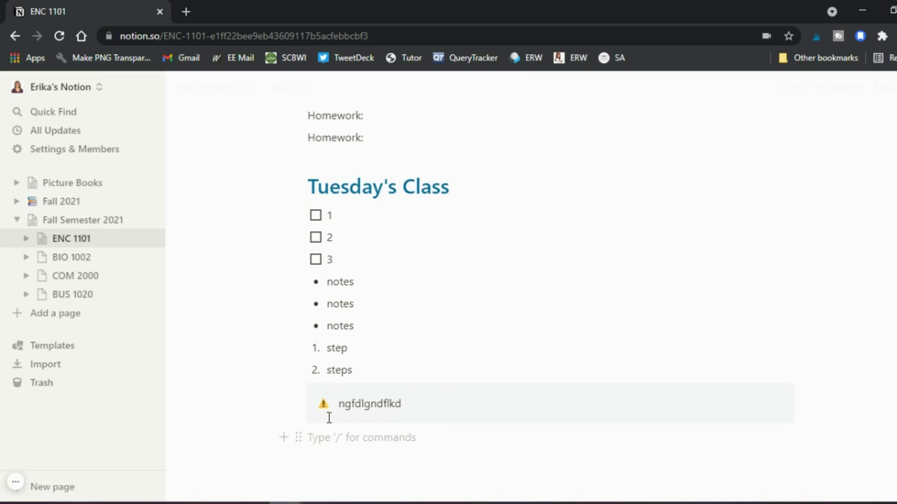
Look through the block types available for the line below the callout, from basic and inline to database, media and embeds.
{"action": "type", "text": "/"}
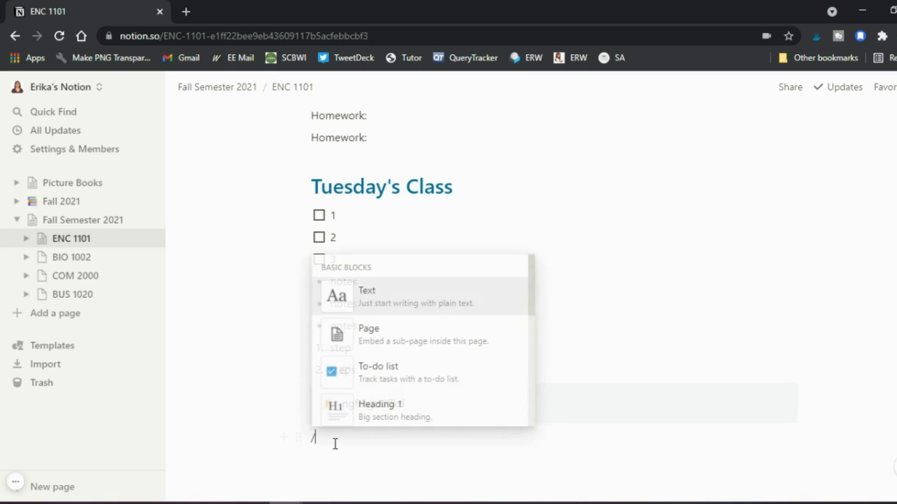
{"action": "scroll", "coordinate": [533, 286], "scroll_direction": "down", "scroll_amount": 5}
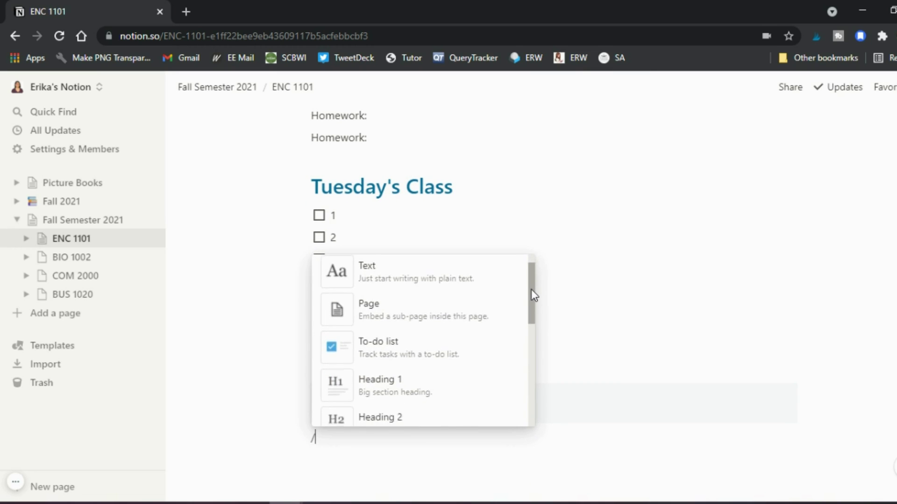
{"action": "scroll", "coordinate": [532, 356], "scroll_direction": "down", "scroll_amount": 4}
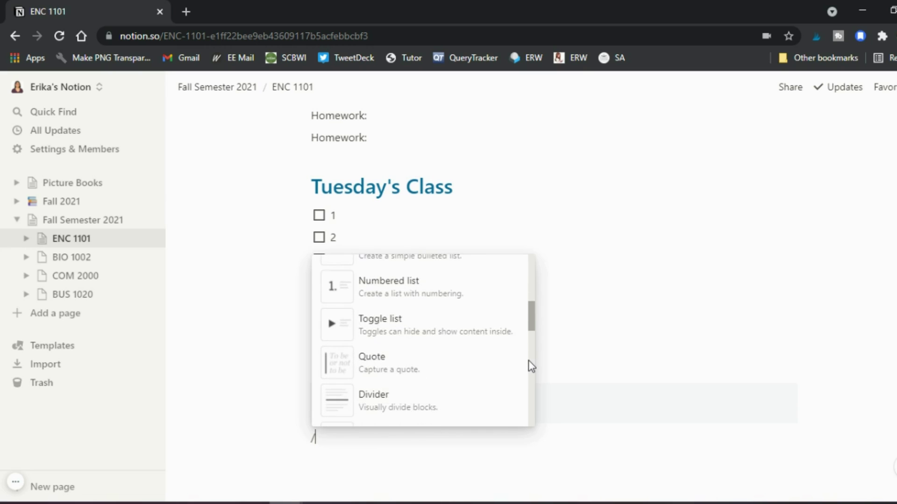
{"action": "scroll", "coordinate": [530, 387], "scroll_direction": "down", "scroll_amount": 3}
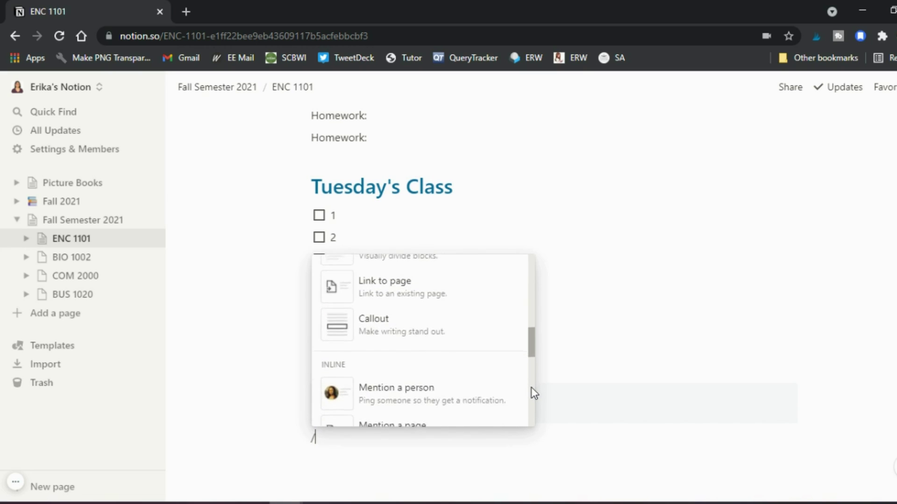
{"action": "scroll", "coordinate": [531, 400], "scroll_direction": "down", "scroll_amount": 2}
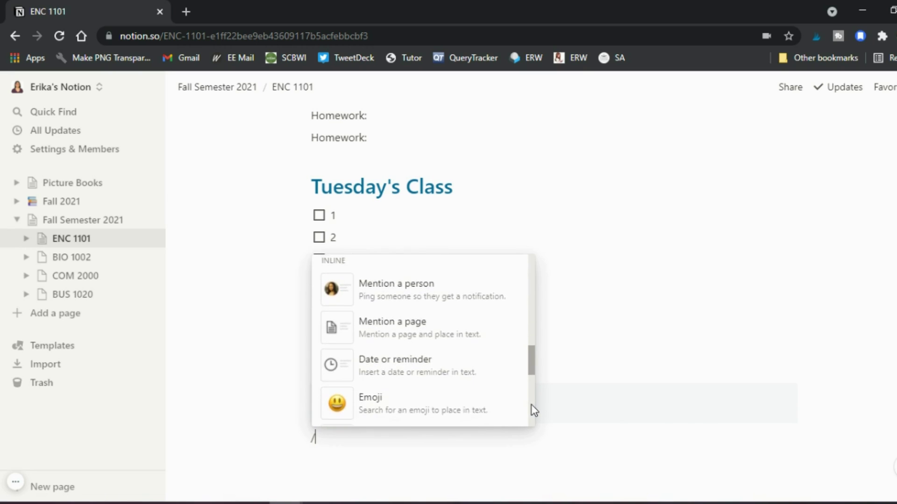
{"action": "scroll", "coordinate": [531, 415], "scroll_direction": "down", "scroll_amount": 1}
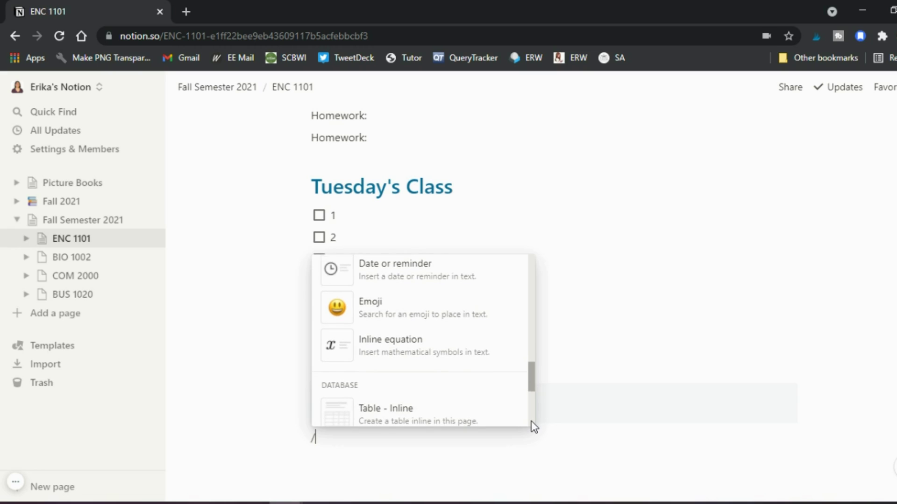
{"action": "scroll", "coordinate": [532, 386], "scroll_direction": "down", "scroll_amount": 3}
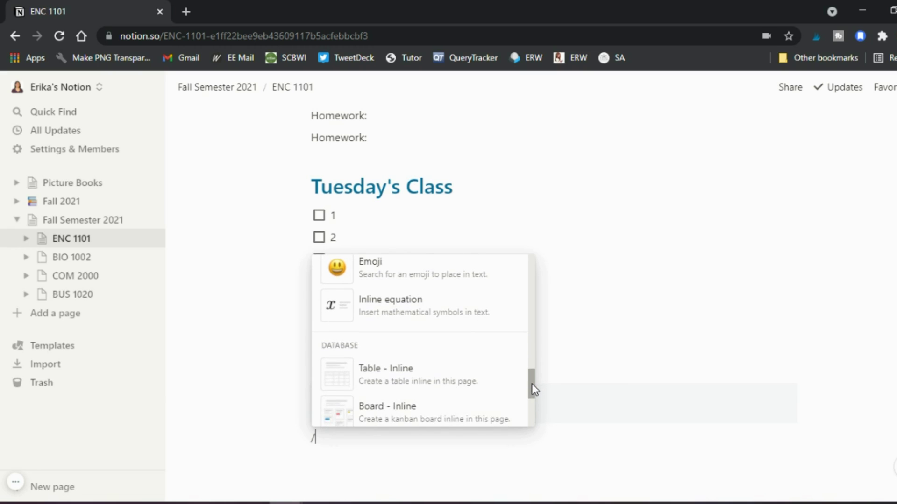
{"action": "scroll", "coordinate": [530, 396], "scroll_direction": "down", "scroll_amount": 2}
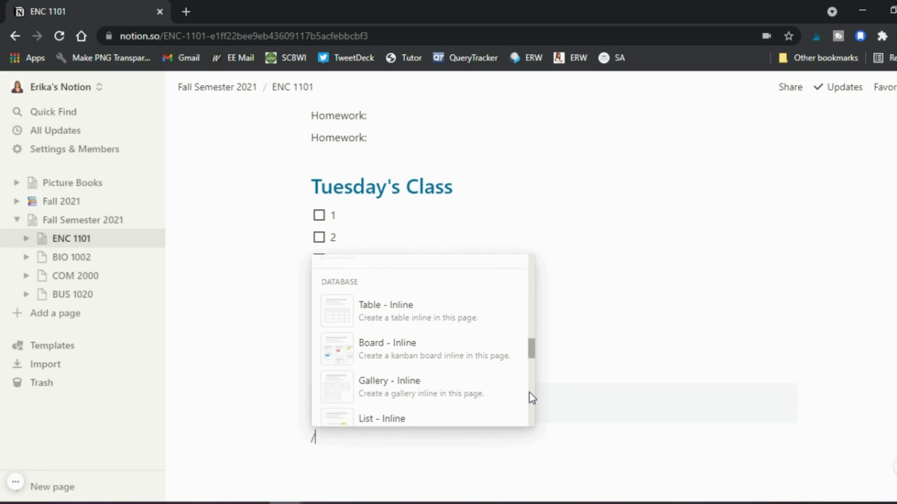
{"action": "scroll", "coordinate": [532, 401], "scroll_direction": "up", "scroll_amount": 1}
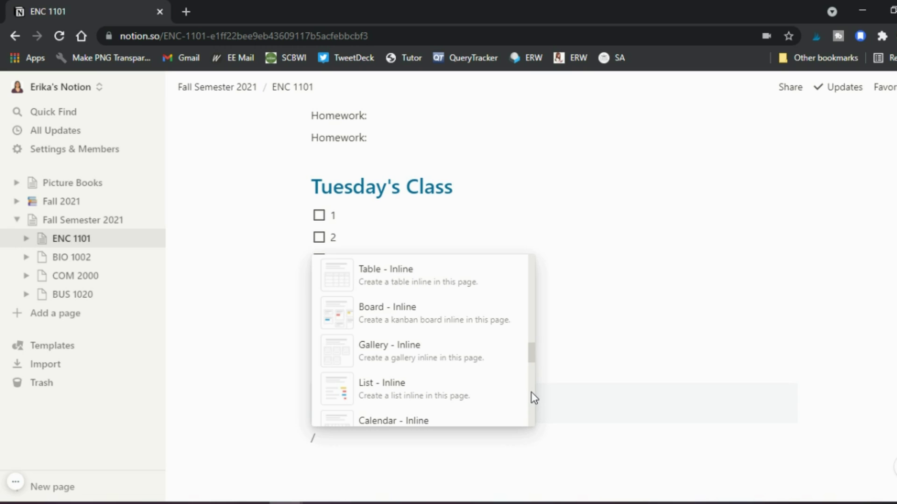
{"action": "scroll", "coordinate": [534, 355], "scroll_direction": "down", "scroll_amount": 2}
{"action": "left_click_drag", "start_coordinate": [534, 369], "coordinate": [530, 411]}
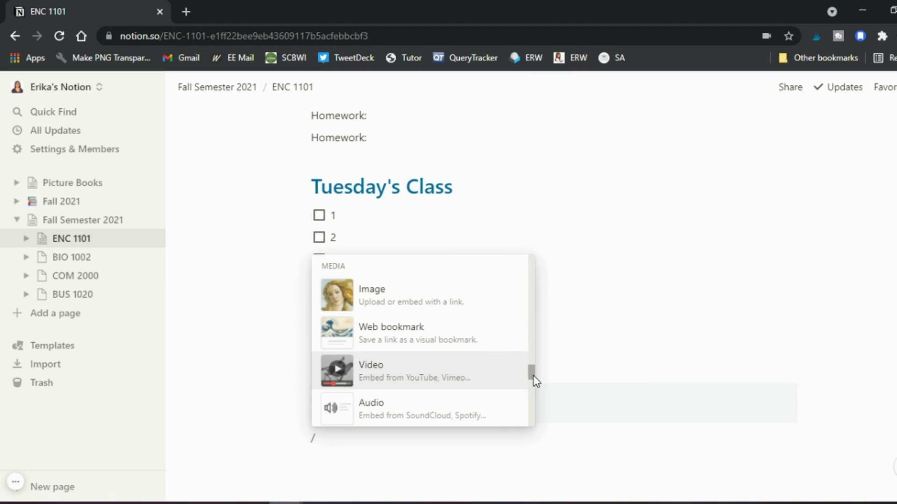
{"action": "scroll", "coordinate": [533, 378], "scroll_direction": "down", "scroll_amount": 1}
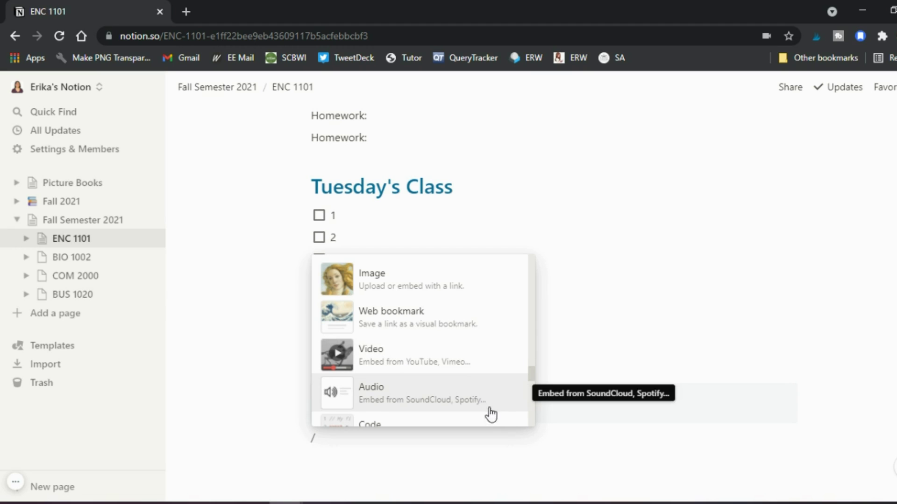
{"action": "left_click_drag", "start_coordinate": [534, 379], "coordinate": [533, 397]}
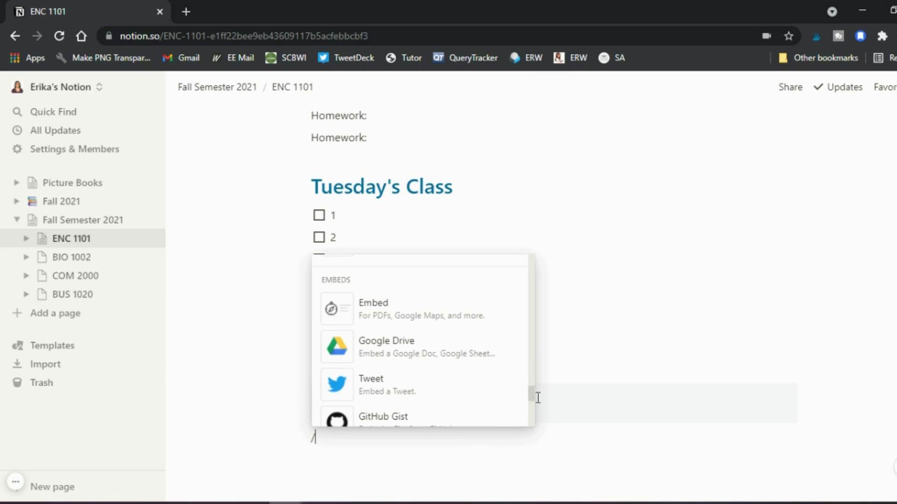
Insert a table of contents block below the callout and compare its entries with the page headings.
{"action": "left_click_drag", "start_coordinate": [534, 397], "coordinate": [534, 424]}
{"action": "scroll", "coordinate": [536, 429], "scroll_direction": "down", "scroll_amount": 1}
{"action": "left_click_drag", "start_coordinate": [532, 394], "coordinate": [532, 411]}
{"action": "scroll", "coordinate": [532, 413], "scroll_direction": "down", "scroll_amount": 3}
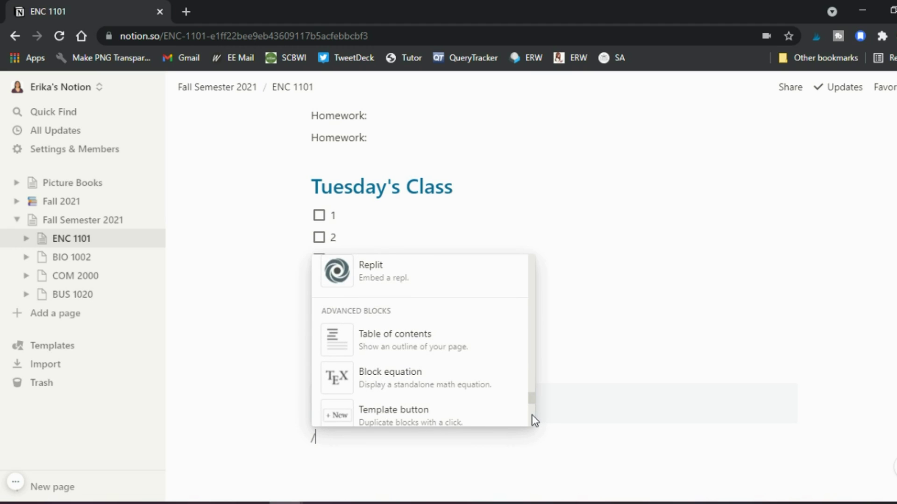
{"action": "left_click", "coordinate": [452, 344]}
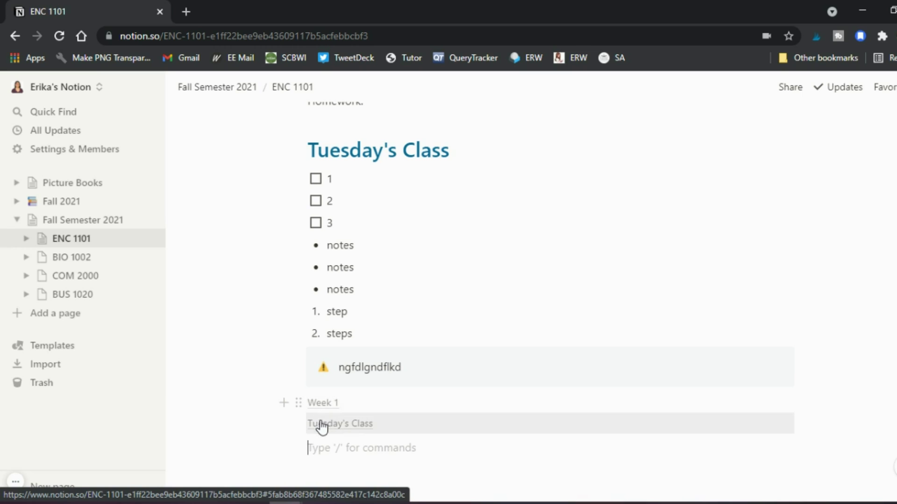
{"action": "scroll", "coordinate": [400, 340], "scroll_direction": "up", "scroll_amount": 3}
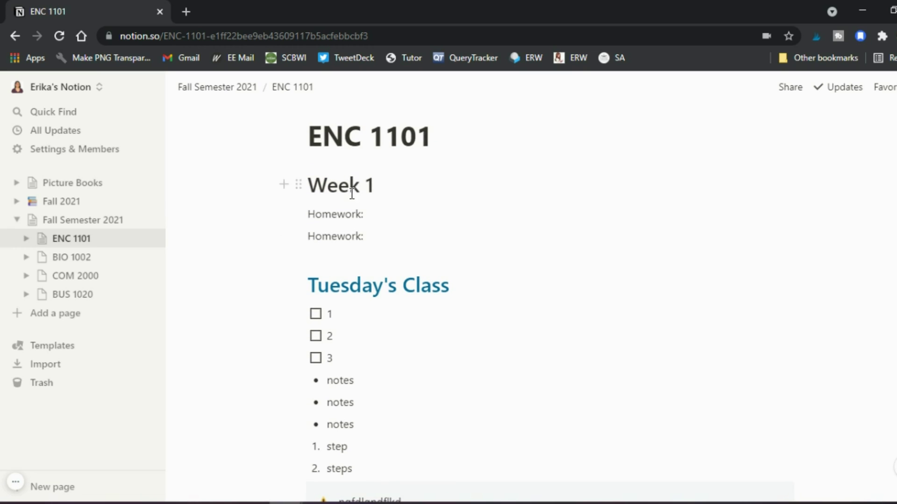
{"action": "scroll", "coordinate": [363, 294], "scroll_direction": "down", "scroll_amount": 4}
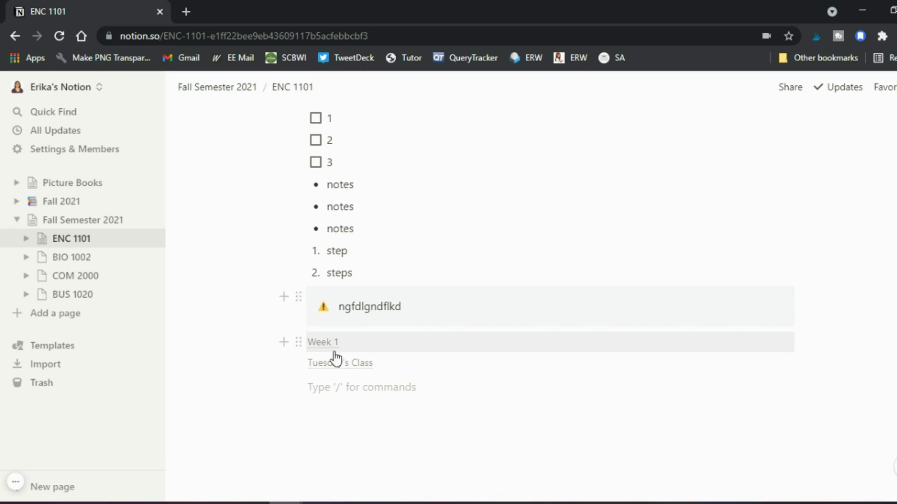
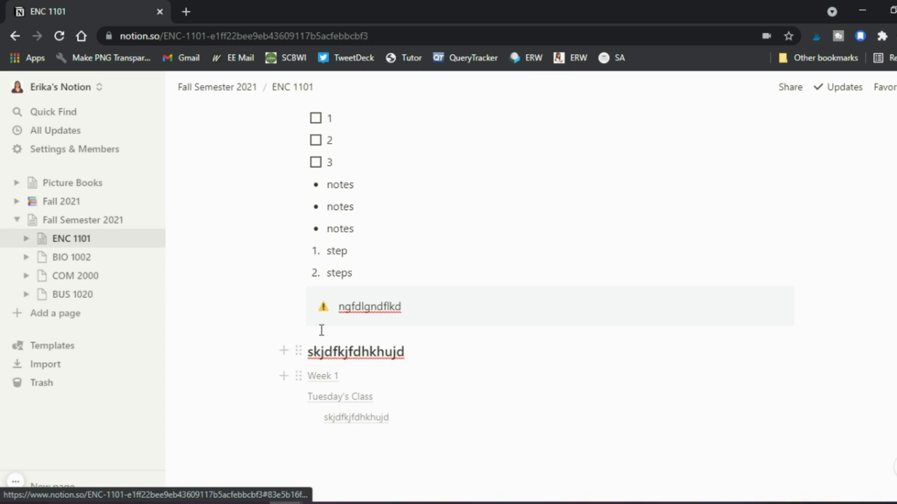
Replace the text of the small heading above the table of contents with "Notes" and start a new line below it.
{"action": "double_click", "coordinate": [387, 351]}
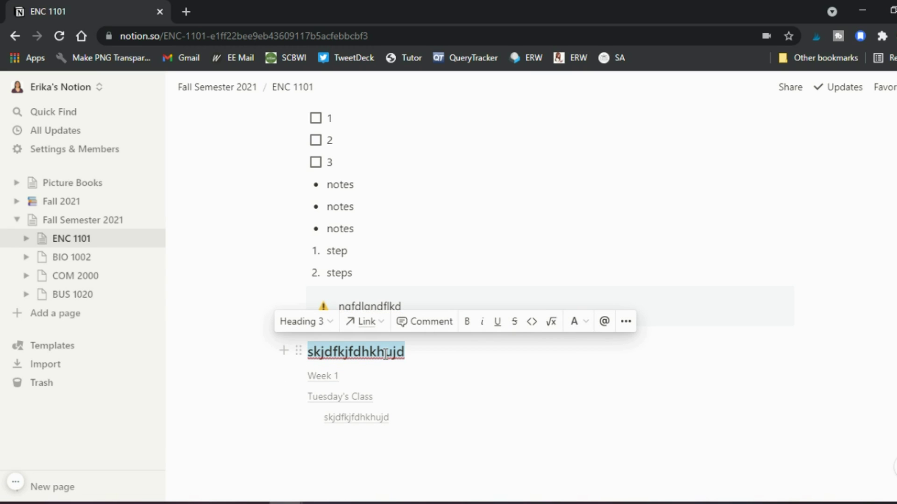
{"action": "type", "text": "NOte"}
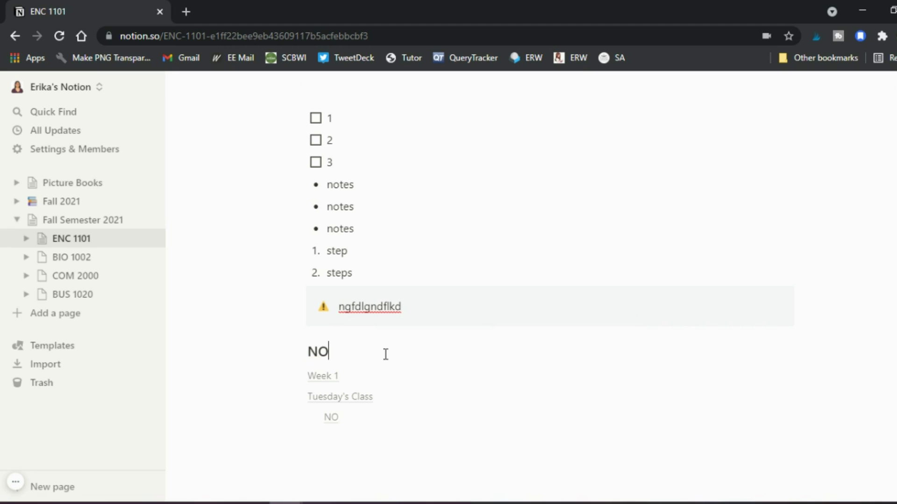
{"action": "key", "text": "Return"}
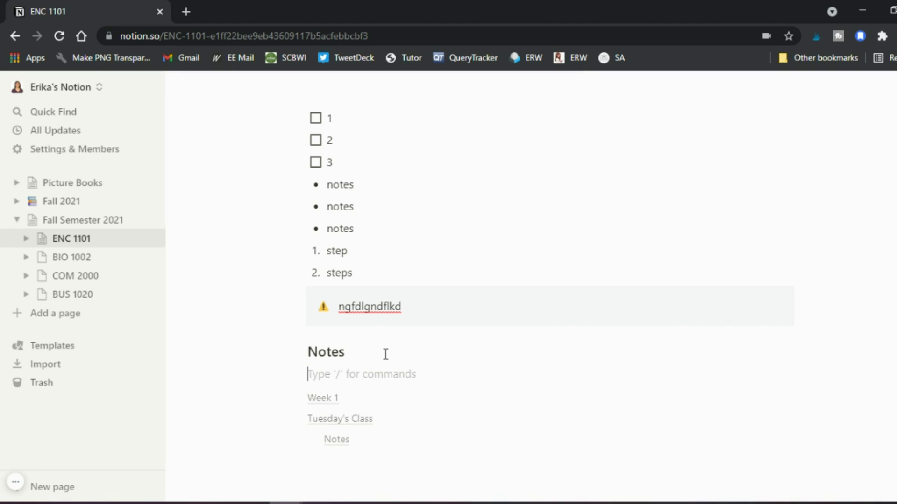
Insert a Heading 3 reading "Homework" below the Notes heading.
{"action": "type", "text": "/"}
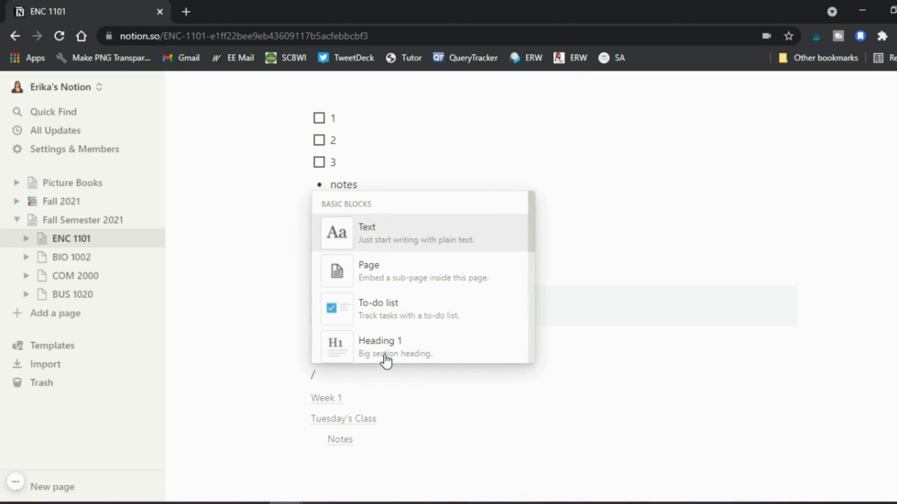
{"action": "scroll", "coordinate": [386, 360], "scroll_direction": "down", "scroll_amount": 2}
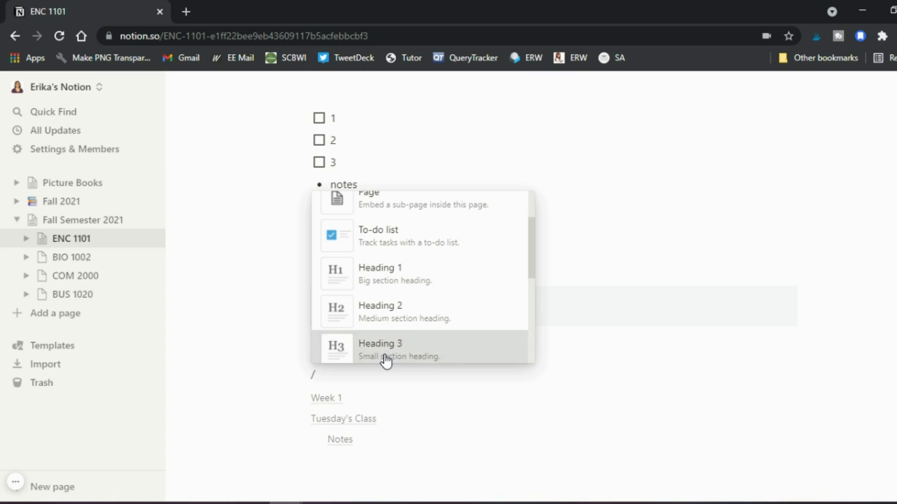
{"action": "left_click", "coordinate": [386, 360]}
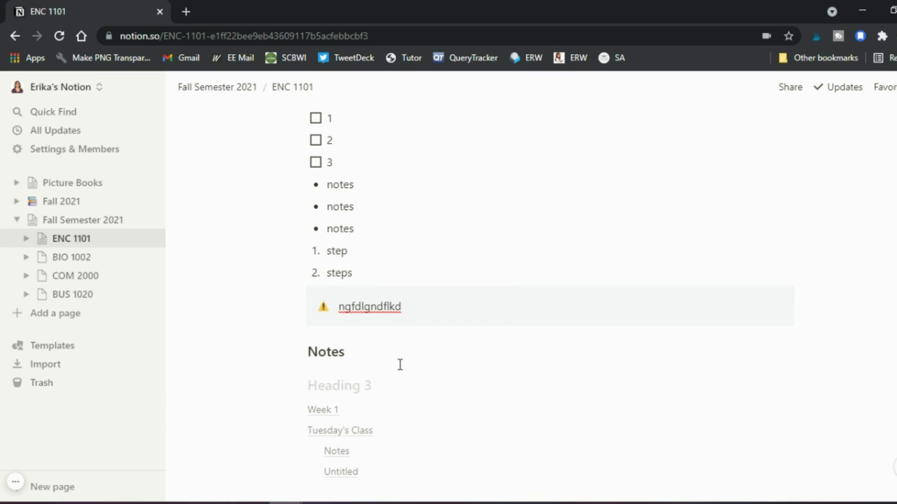
{"action": "type", "text": "Homwork"}
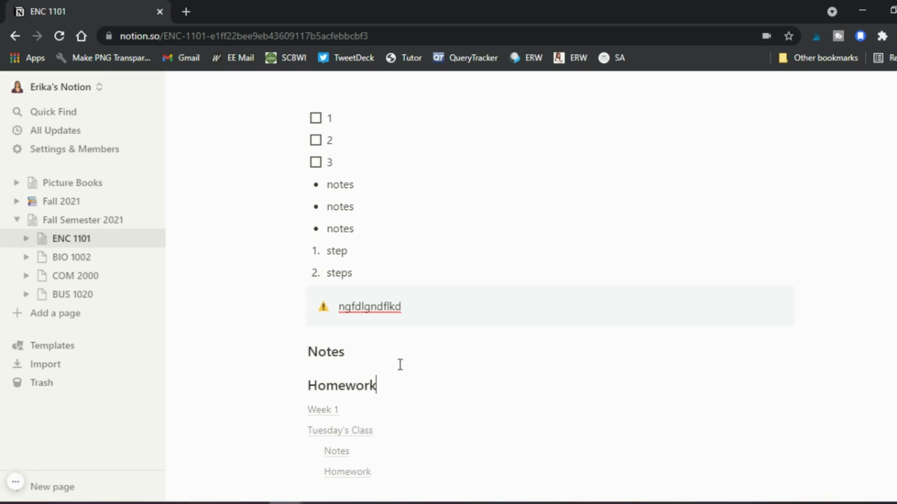
Move the table of contents block to the start of the page, directly under the ENC 1101 title.
{"action": "scroll", "coordinate": [400, 365], "scroll_direction": "down", "scroll_amount": 1}
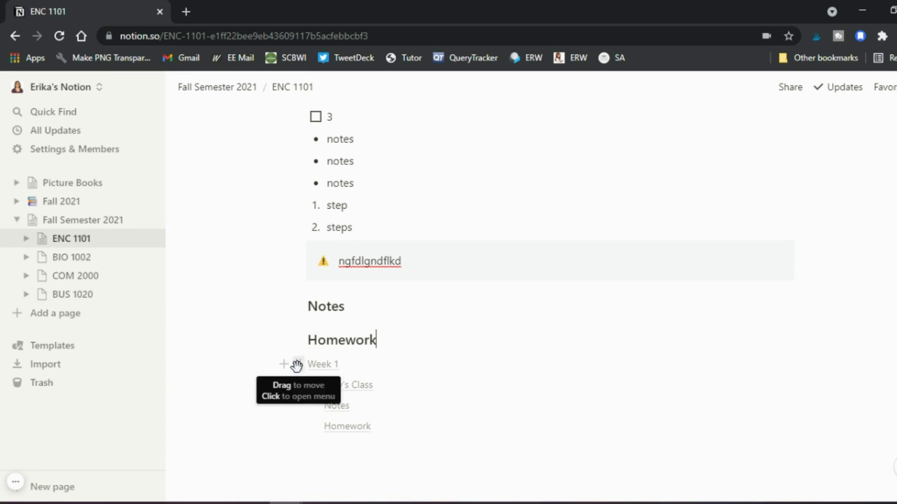
{"action": "left_click_drag", "start_coordinate": [297, 365], "coordinate": [301, 231]}
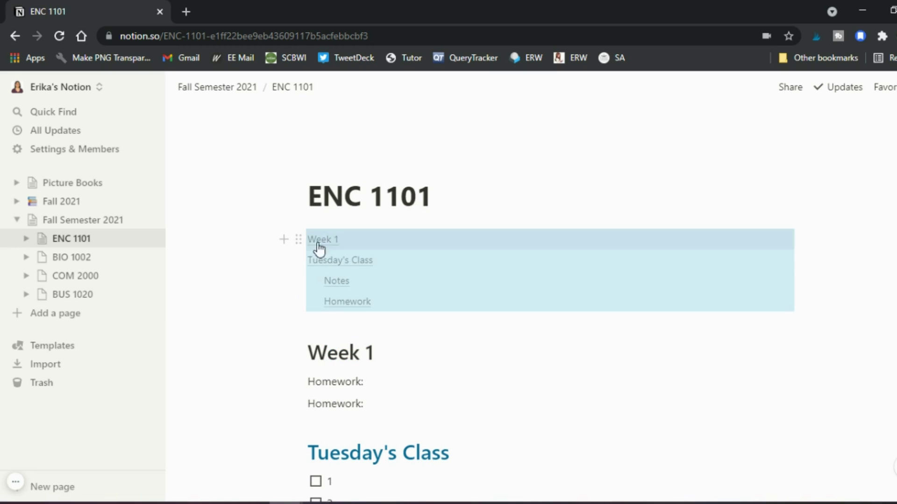
Test the table of contents by jumping to the Homework heading, returning to the page start and following the link again.
{"action": "left_click", "coordinate": [361, 307]}
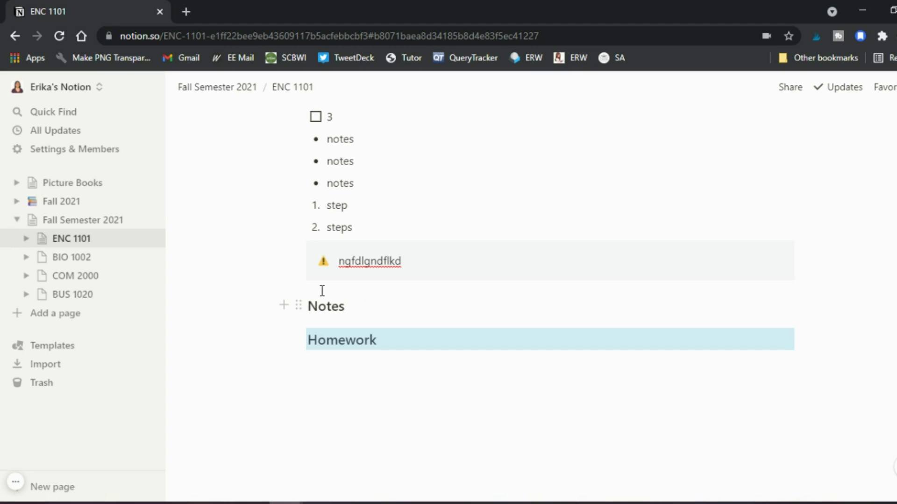
{"action": "scroll", "coordinate": [372, 323], "scroll_direction": "up", "scroll_amount": 9}
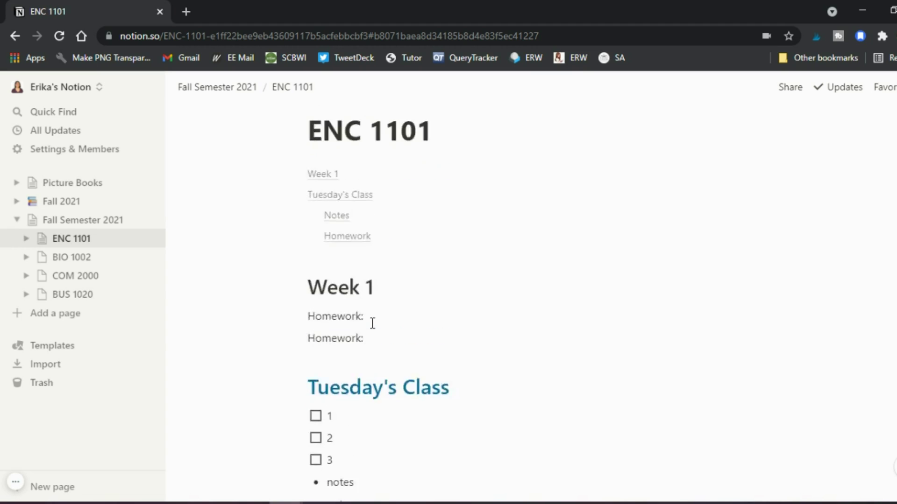
{"action": "left_click", "coordinate": [391, 309]}
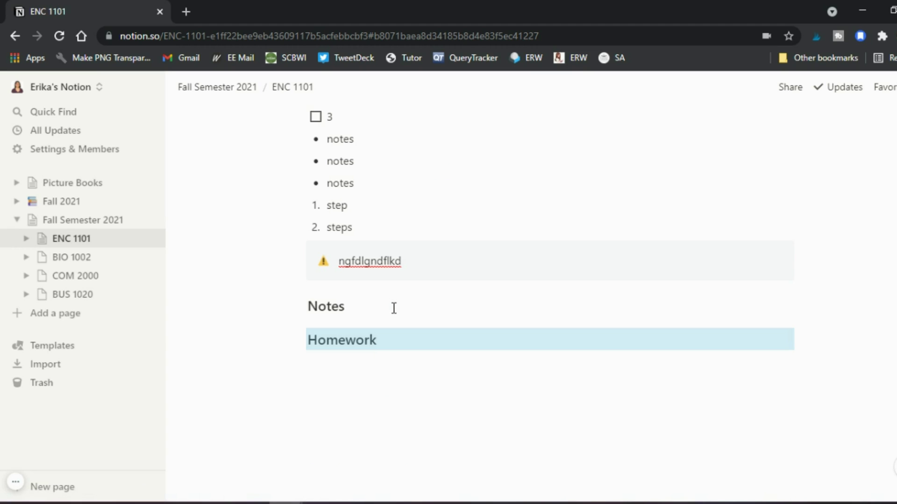
Examine the full list of insertable blocks below the Homework heading, from basic blocks, databases and embeds to advanced blocks and actions.
{"action": "left_click", "coordinate": [384, 356]}
{"action": "type", "text": "/"}
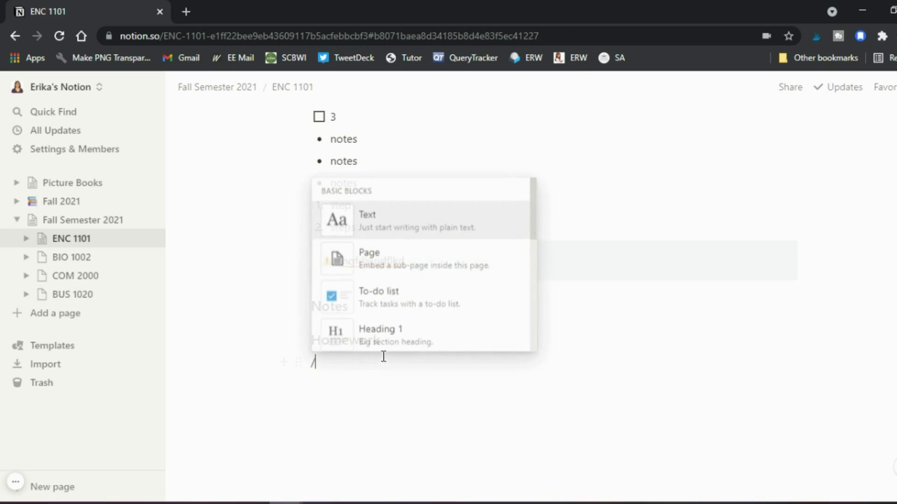
{"action": "scroll", "coordinate": [534, 252], "scroll_direction": "down", "scroll_amount": 5}
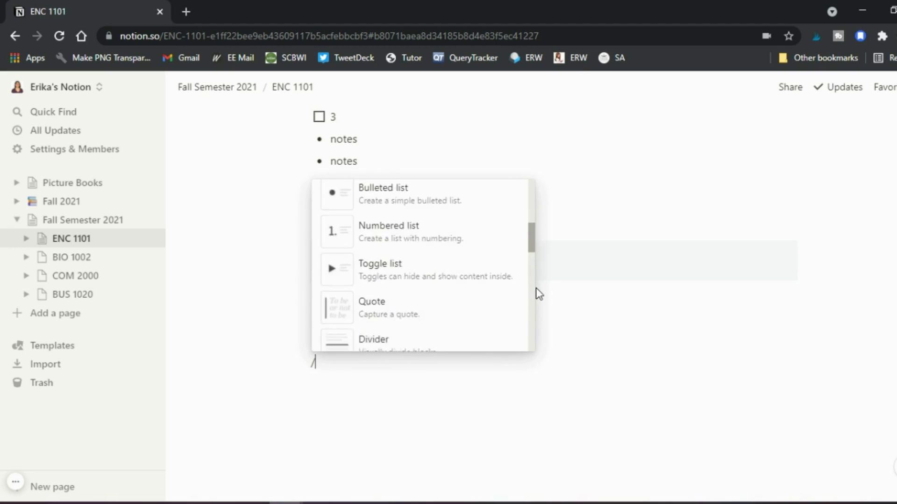
{"action": "left_click_drag", "start_coordinate": [531, 257], "coordinate": [537, 307]}
{"action": "scroll", "coordinate": [537, 309], "scroll_direction": "down", "scroll_amount": 3}
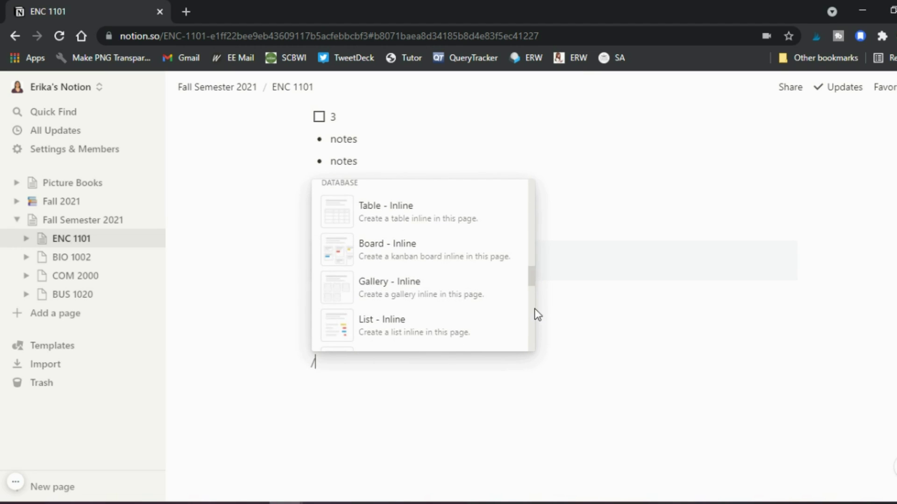
{"action": "scroll", "coordinate": [532, 276], "scroll_direction": "down", "scroll_amount": 9}
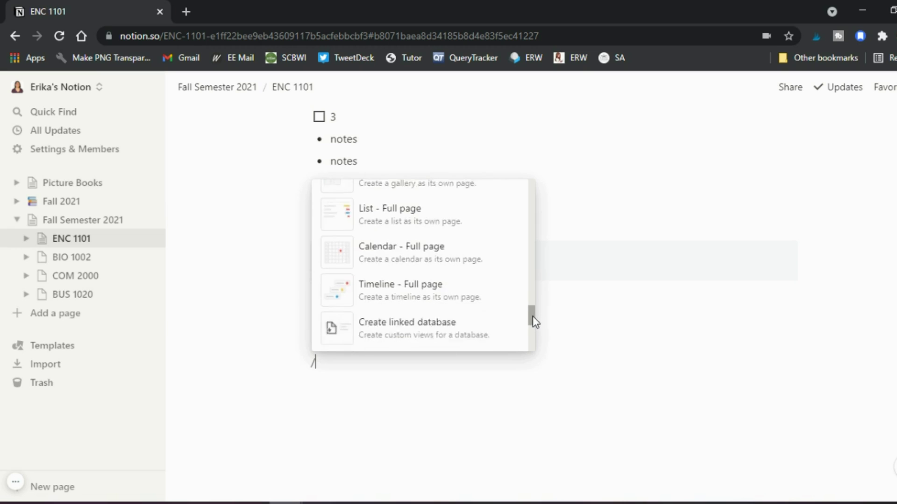
{"action": "scroll", "coordinate": [535, 333], "scroll_direction": "down", "scroll_amount": 5}
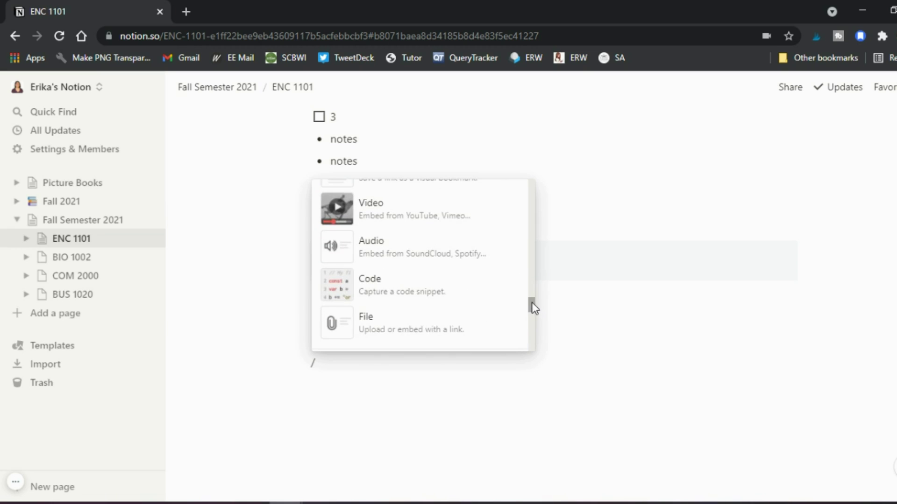
{"action": "left_click_drag", "start_coordinate": [532, 304], "coordinate": [533, 319]}
{"action": "scroll", "coordinate": [532, 340], "scroll_direction": "down", "scroll_amount": 10}
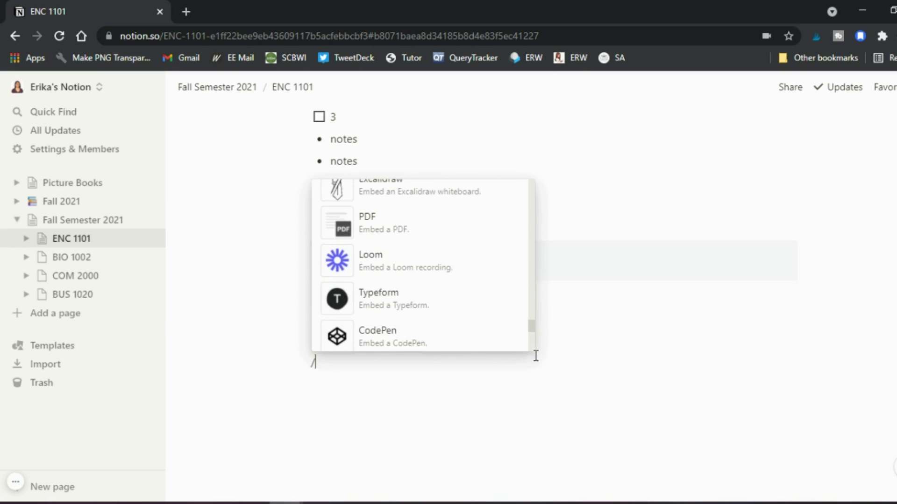
{"action": "scroll", "coordinate": [533, 333], "scroll_direction": "down", "scroll_amount": 5}
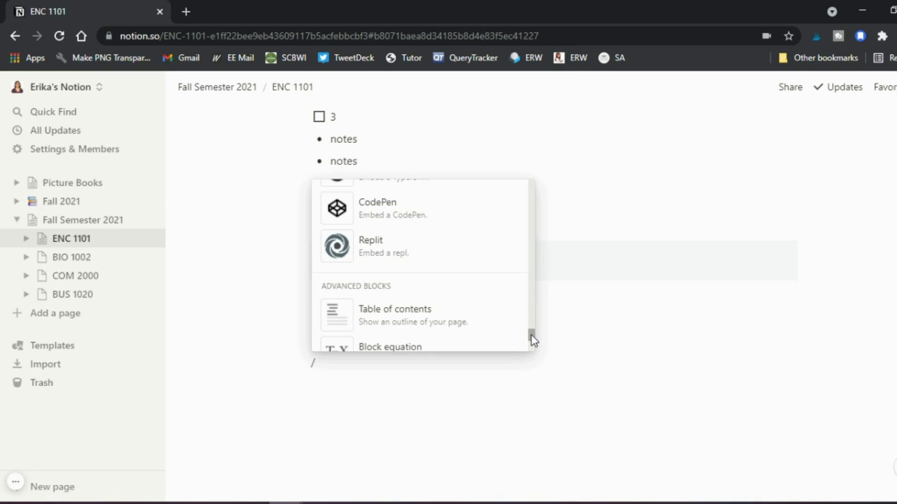
{"action": "scroll", "coordinate": [534, 343], "scroll_direction": "down", "scroll_amount": 1}
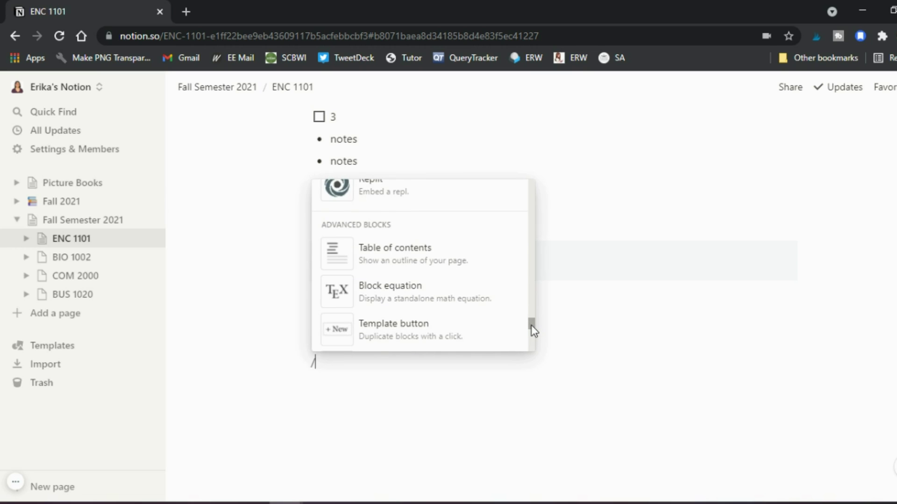
{"action": "scroll", "coordinate": [534, 336], "scroll_direction": "down", "scroll_amount": 3}
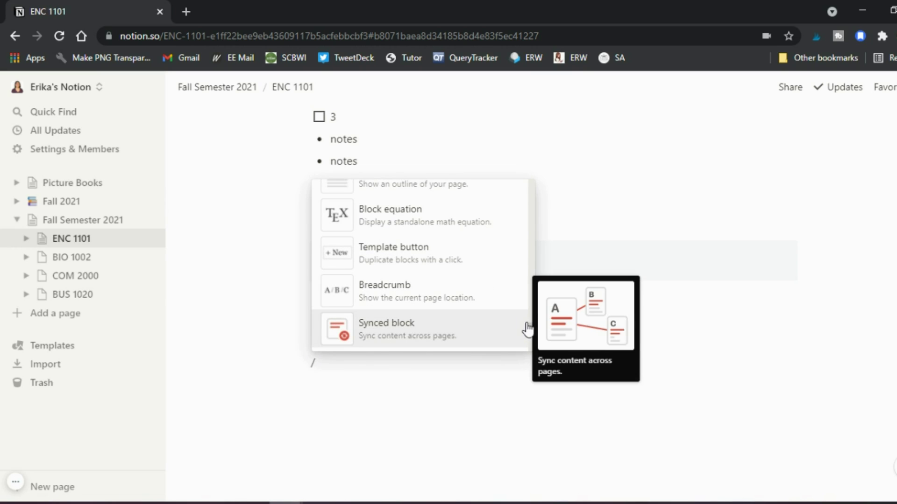
{"action": "scroll", "coordinate": [533, 336], "scroll_direction": "down", "scroll_amount": 10}
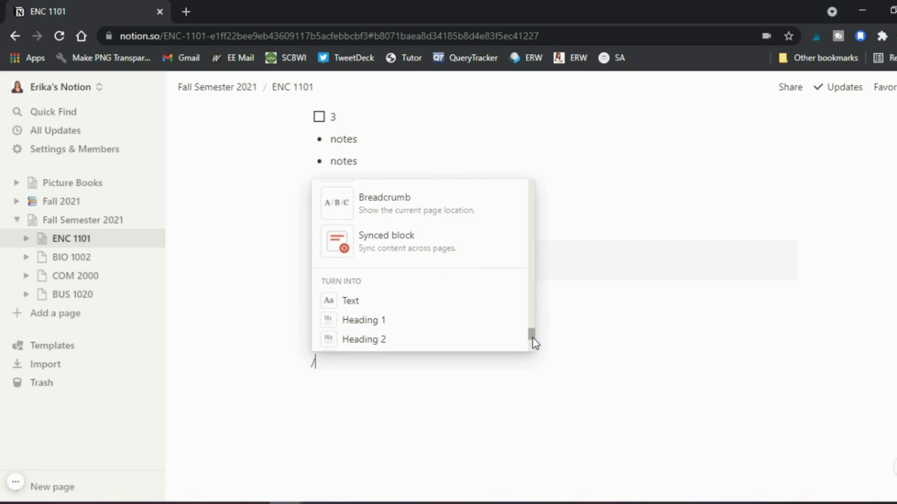
{"action": "scroll", "coordinate": [533, 359], "scroll_direction": "down", "scroll_amount": 2}
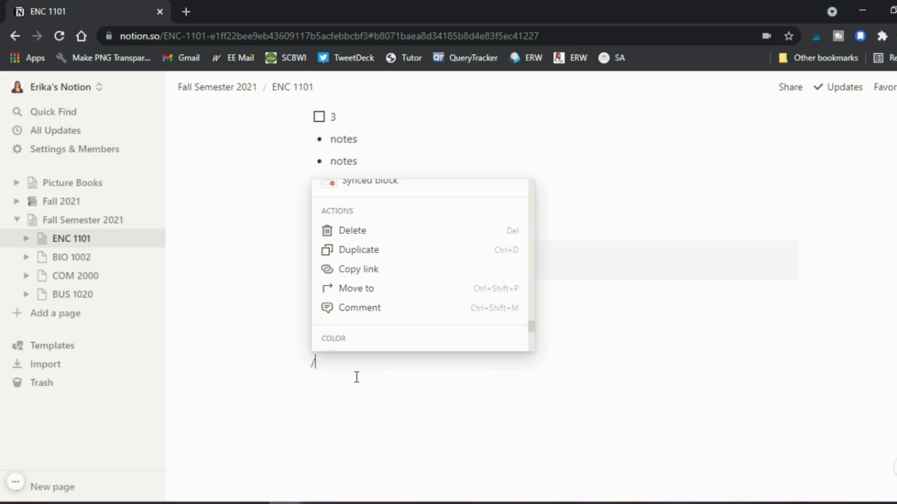
Give the first "Homework:" line under Week 1 a yellow background.
{"action": "scroll", "coordinate": [356, 377], "scroll_direction": "up", "scroll_amount": 7}
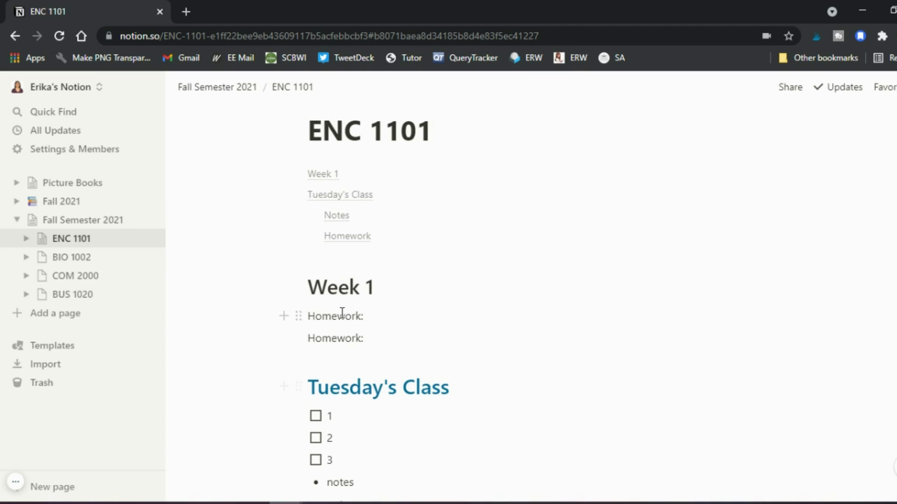
{"action": "left_click", "coordinate": [298, 315]}
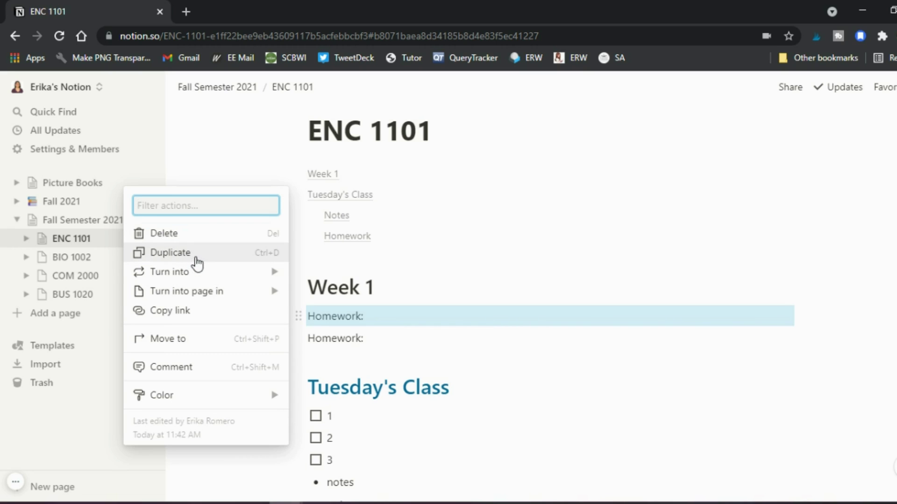
{"action": "mouse_move", "coordinate": [260, 281]}
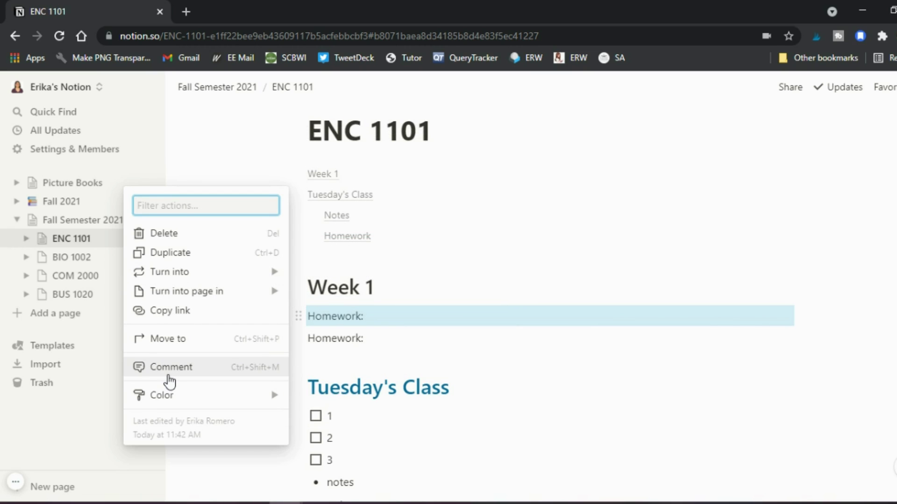
{"action": "mouse_move", "coordinate": [267, 398]}
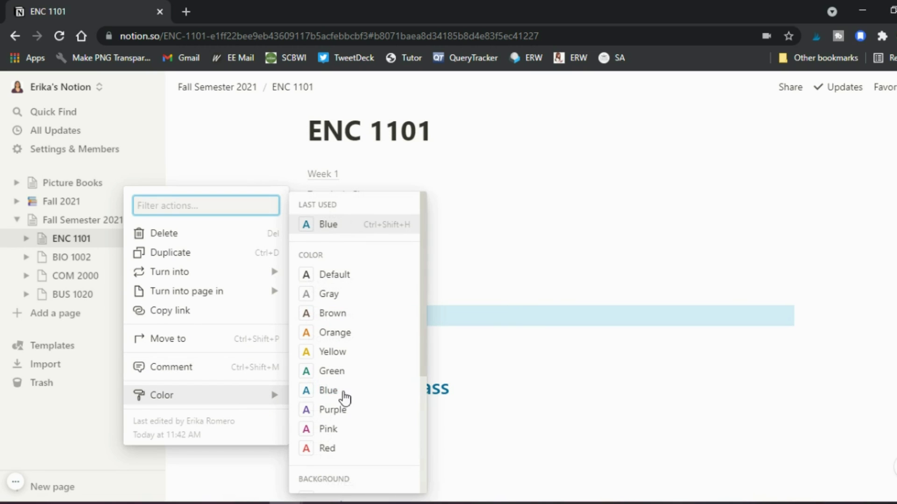
{"action": "scroll", "coordinate": [341, 402], "scroll_direction": "down", "scroll_amount": 4}
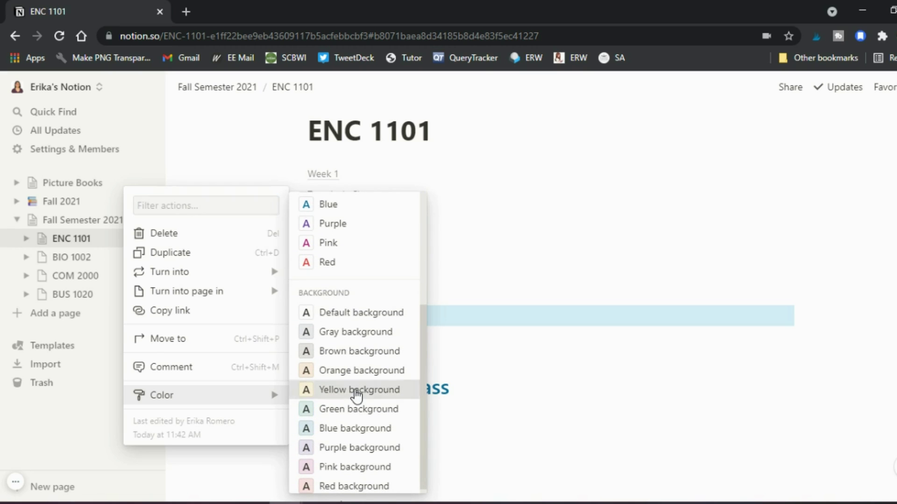
{"action": "left_click", "coordinate": [357, 392]}
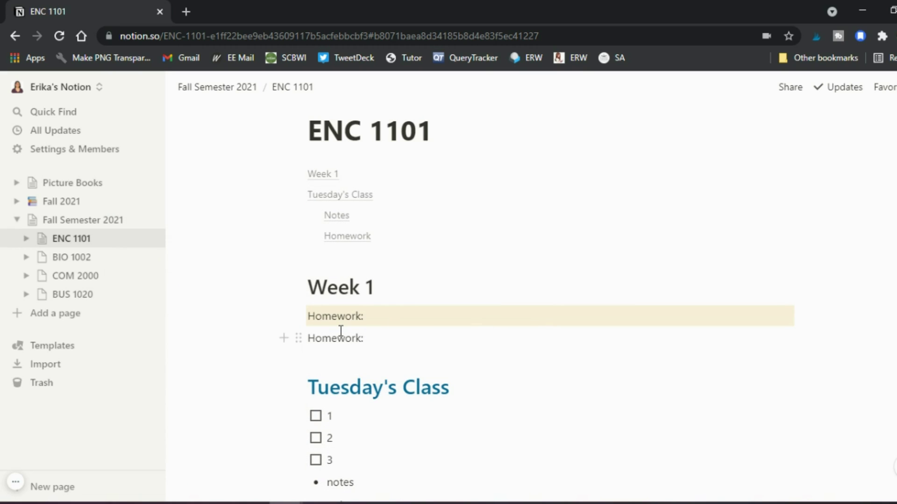
Add a cover image to the ENC 1101 page and set its icon to the writing hand emoji in the medium-light skin tone.
{"action": "scroll", "coordinate": [341, 331], "scroll_direction": "up", "scroll_amount": 2}
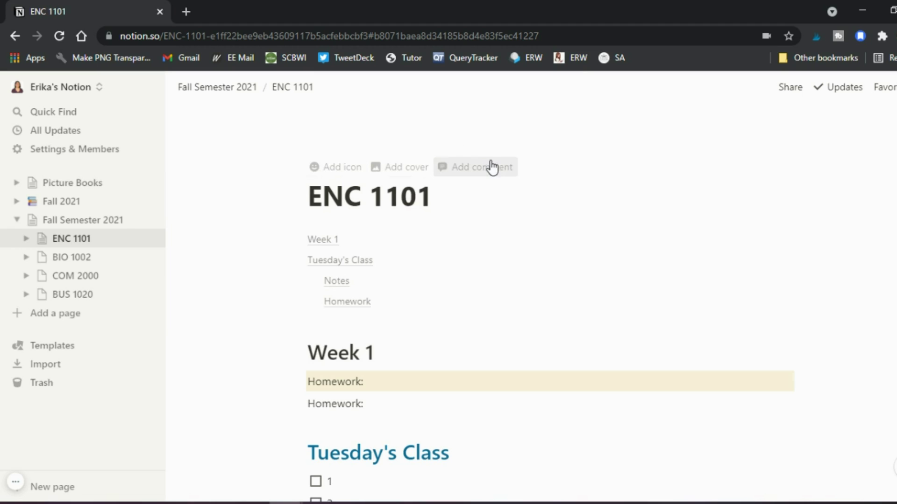
{"action": "left_click", "coordinate": [406, 170]}
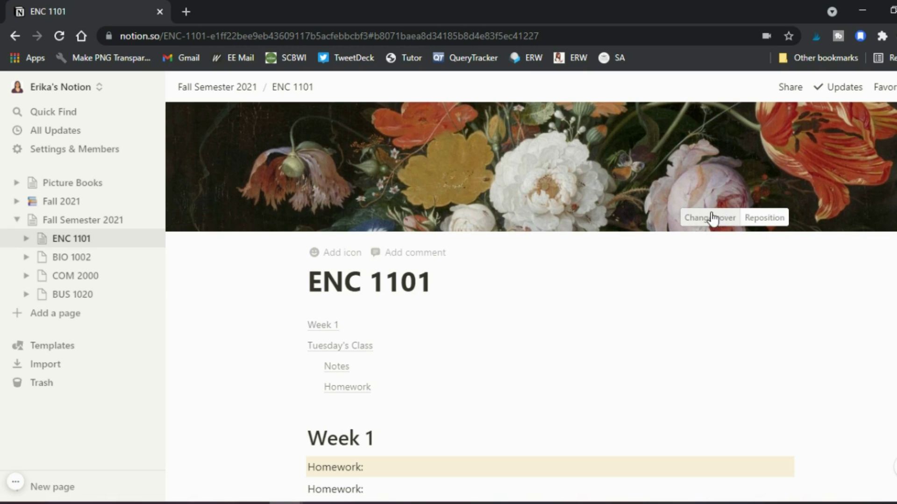
{"action": "left_click", "coordinate": [334, 263]}
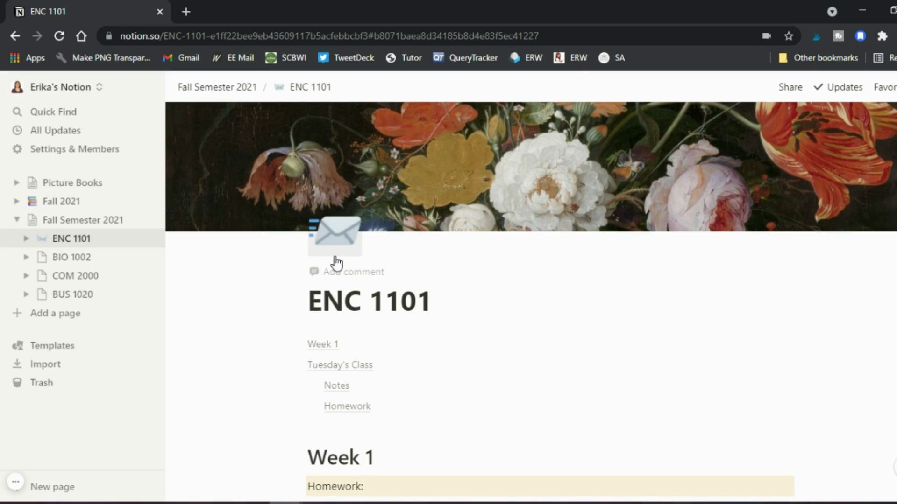
{"action": "left_click", "coordinate": [338, 233]}
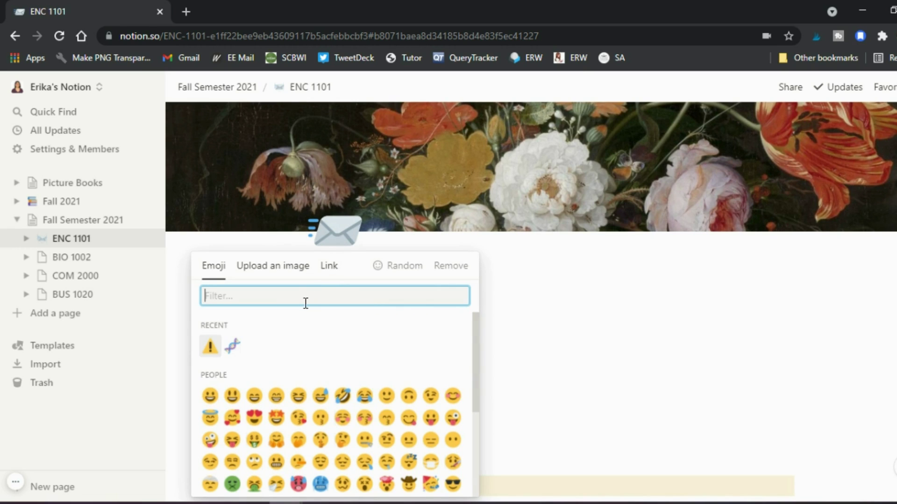
{"action": "type", "text": "write"}
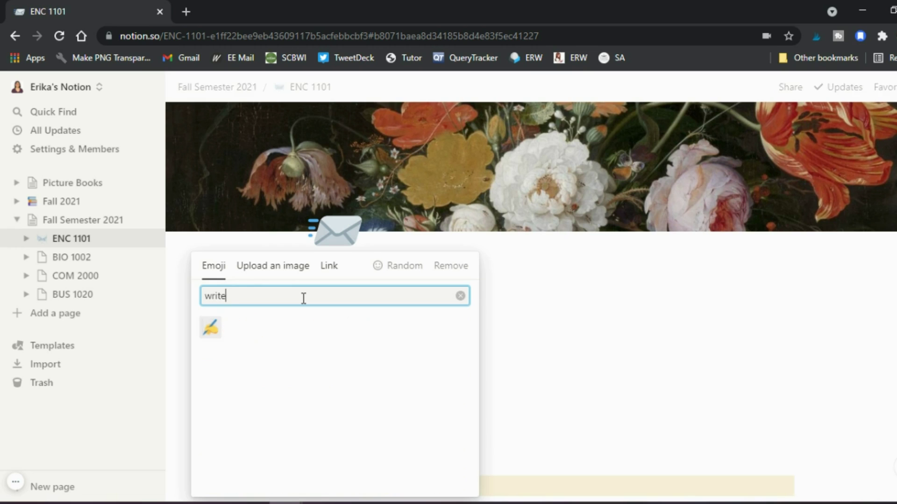
{"action": "left_click", "coordinate": [209, 325]}
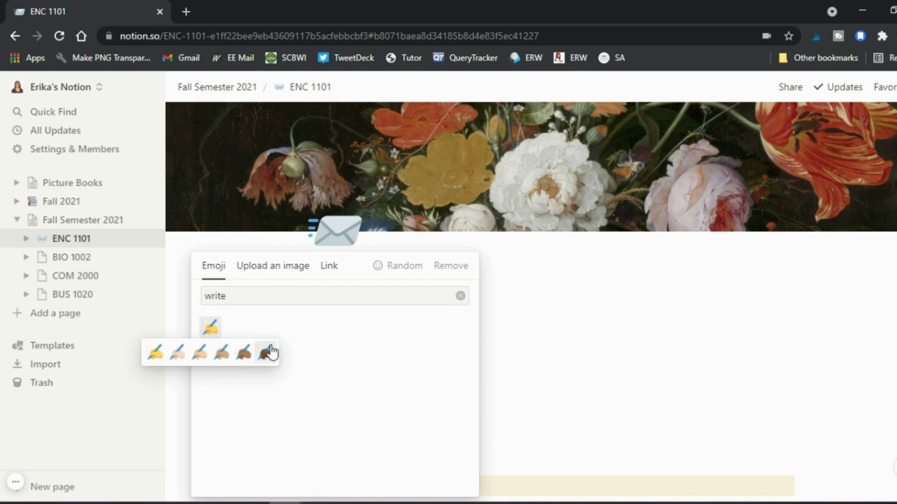
{"action": "left_click", "coordinate": [199, 354]}
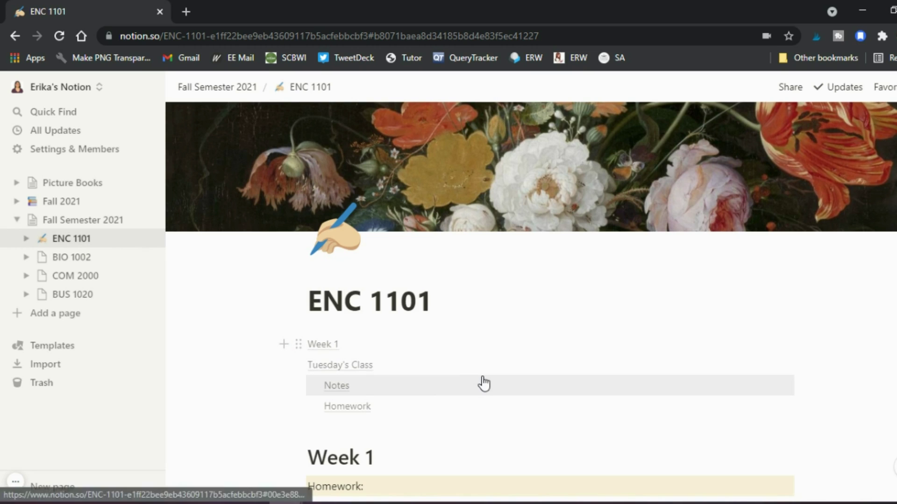
Open the BIO 1002 page and preview the Class Notes template from the Education category, examining its instructions and notes table.
{"action": "scroll", "coordinate": [483, 383], "scroll_direction": "down", "scroll_amount": 4}
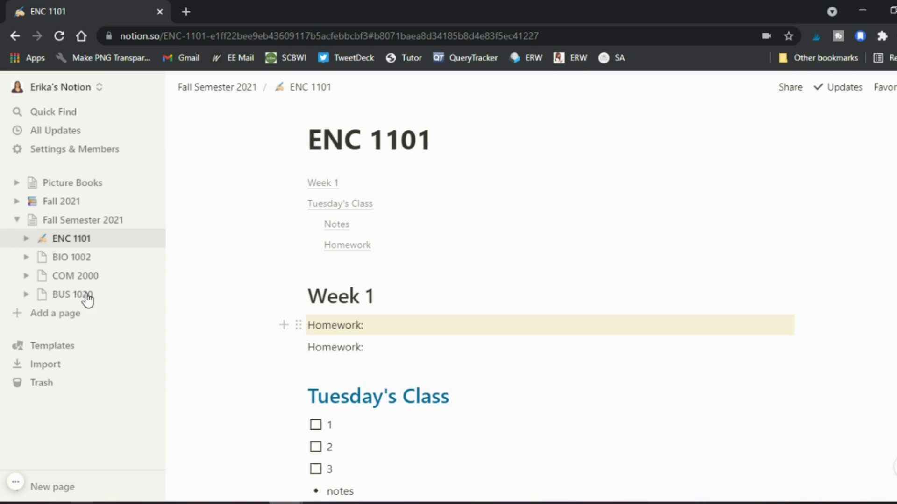
{"action": "left_click", "coordinate": [60, 259]}
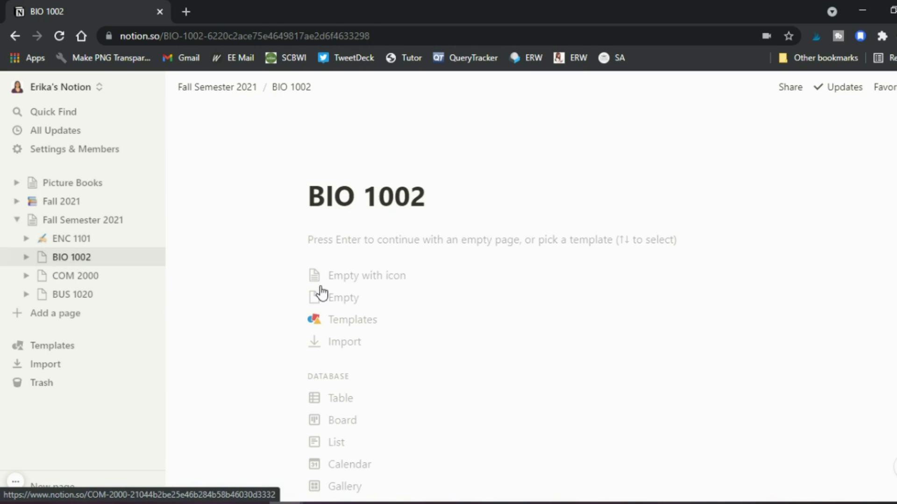
{"action": "left_click", "coordinate": [355, 321]}
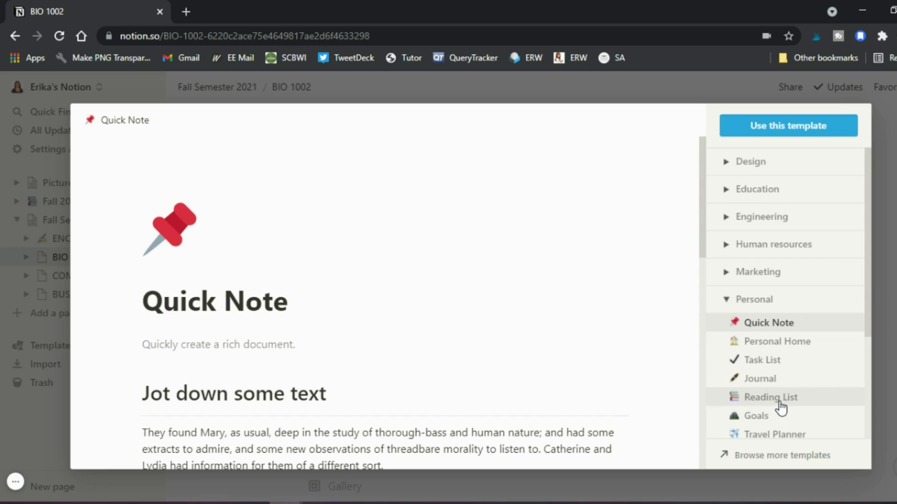
{"action": "left_click", "coordinate": [727, 191]}
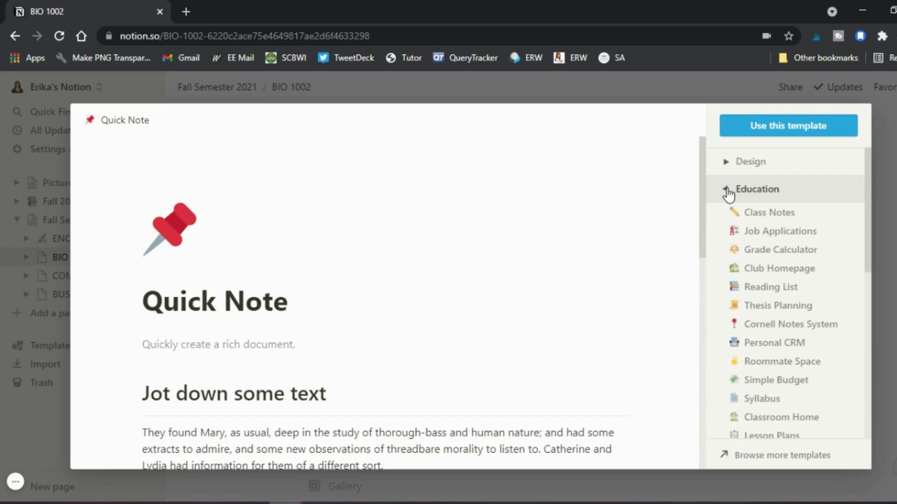
{"action": "left_click", "coordinate": [768, 215]}
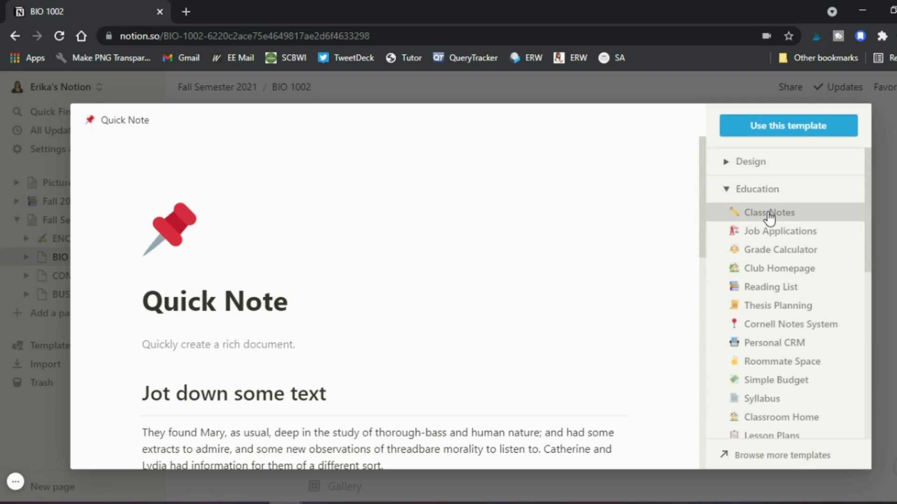
{"action": "scroll", "coordinate": [624, 341], "scroll_direction": "down", "scroll_amount": 4}
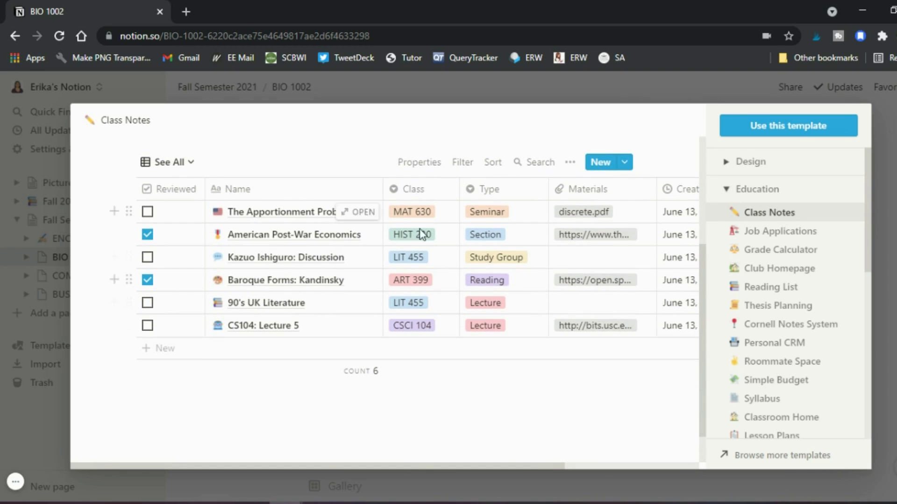
{"action": "scroll", "coordinate": [383, 336], "scroll_direction": "up", "scroll_amount": 3}
{"action": "scroll", "coordinate": [383, 335], "scroll_direction": "up", "scroll_amount": 2}
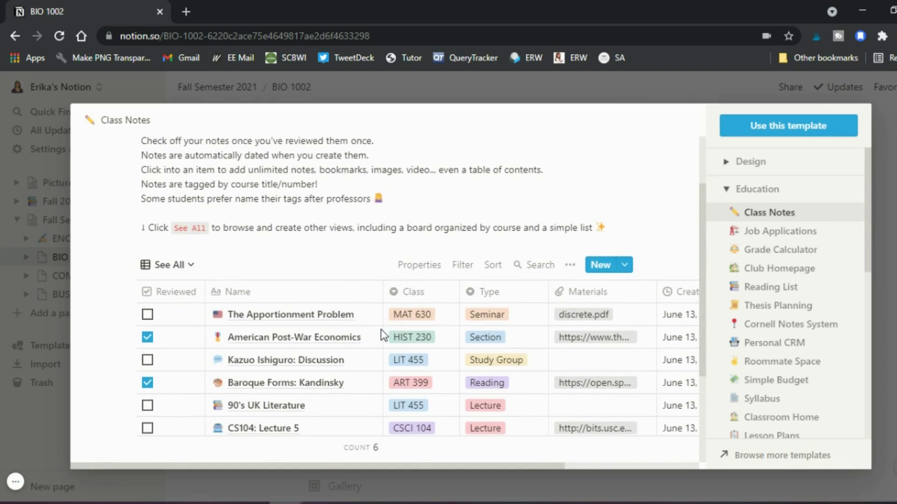
{"action": "scroll", "coordinate": [383, 336], "scroll_direction": "down", "scroll_amount": 2}
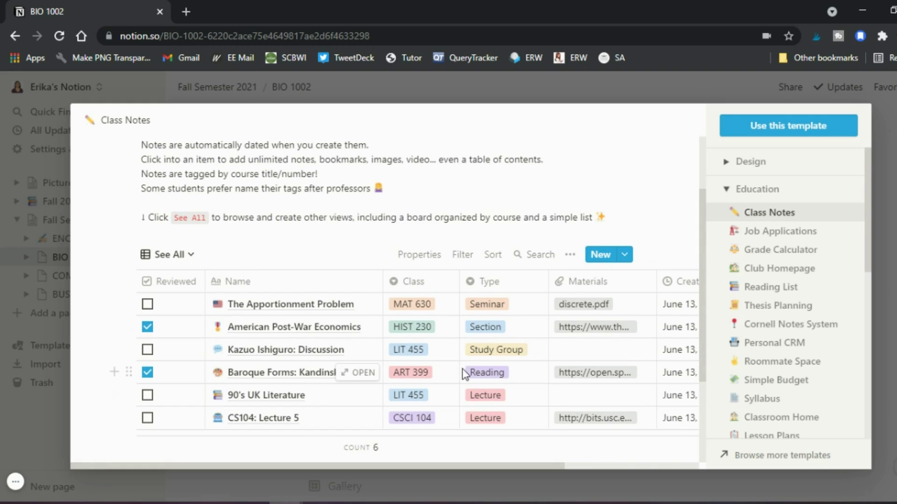
Examine the rest of the Class Notes sample table, preview the Syllabus template and look through the remaining Education templates.
{"action": "scroll", "coordinate": [462, 367], "scroll_direction": "down", "scroll_amount": 1}
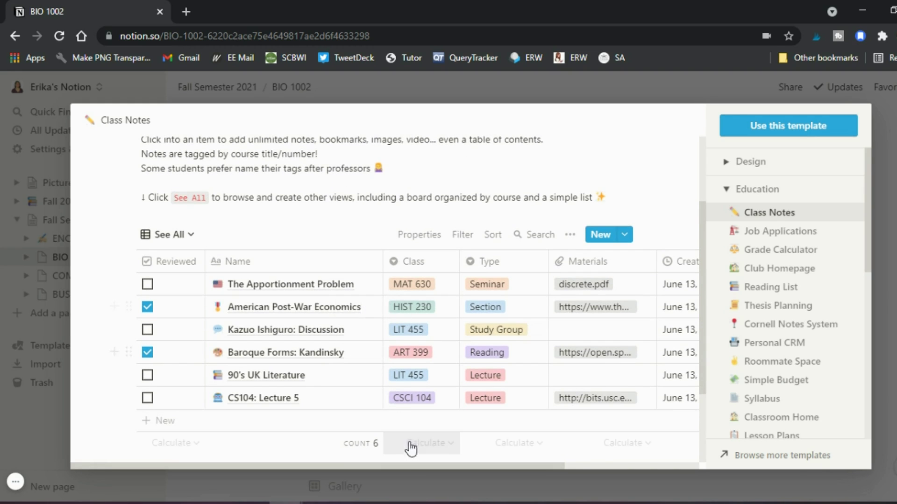
{"action": "scroll", "coordinate": [496, 308], "scroll_direction": "down", "scroll_amount": 2}
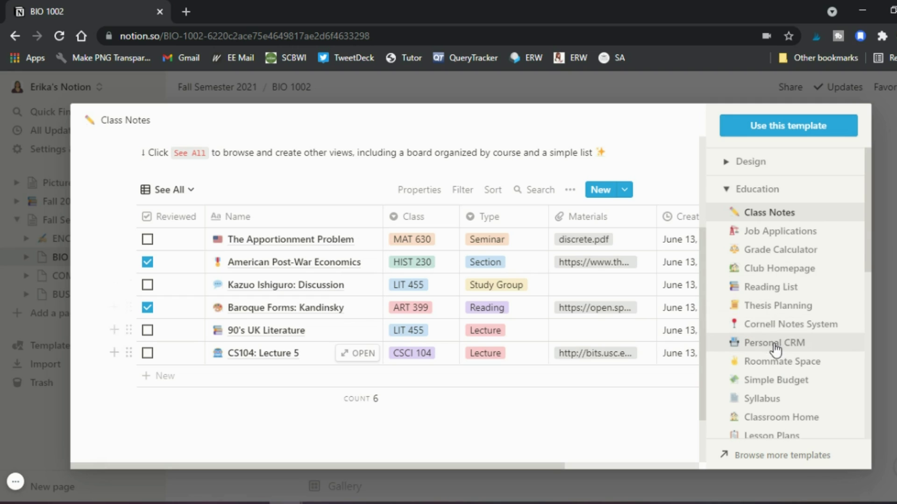
{"action": "left_click", "coordinate": [785, 403]}
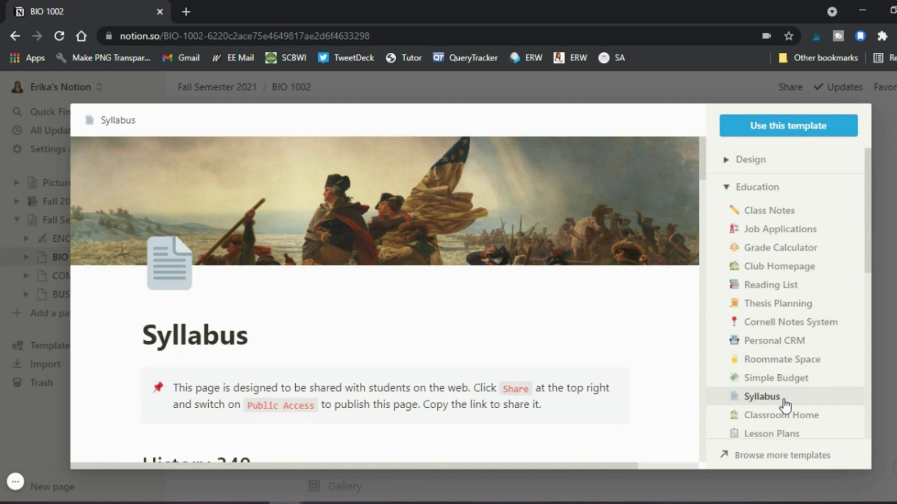
{"action": "scroll", "coordinate": [785, 405], "scroll_direction": "down", "scroll_amount": 2}
{"action": "scroll", "coordinate": [785, 407], "scroll_direction": "down", "scroll_amount": 1}
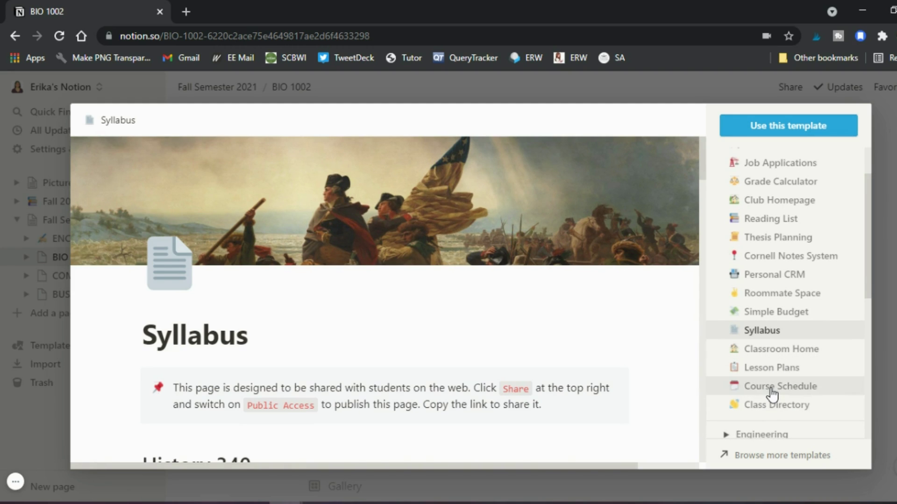
Preview the Course Schedule template from the Education category and apply it to the BIO 1002 page.
{"action": "left_click", "coordinate": [772, 392]}
{"action": "scroll", "coordinate": [618, 391], "scroll_direction": "down", "scroll_amount": 3}
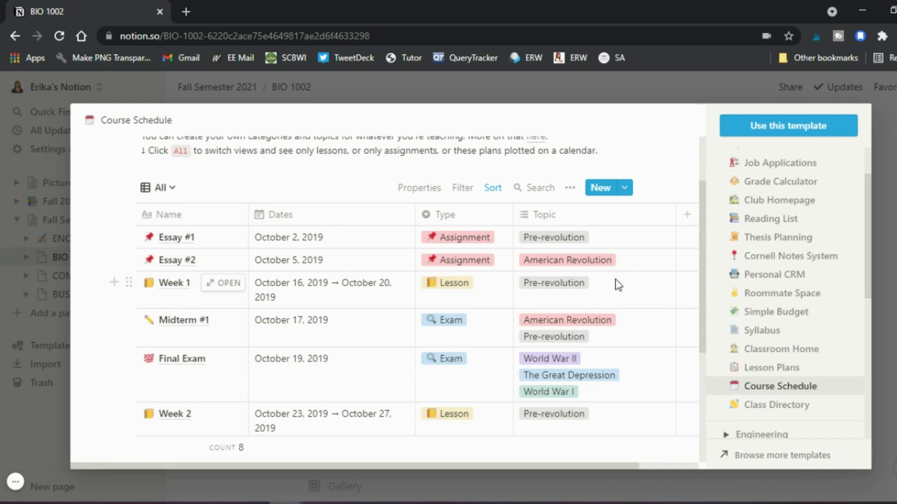
{"action": "left_click", "coordinate": [784, 133]}
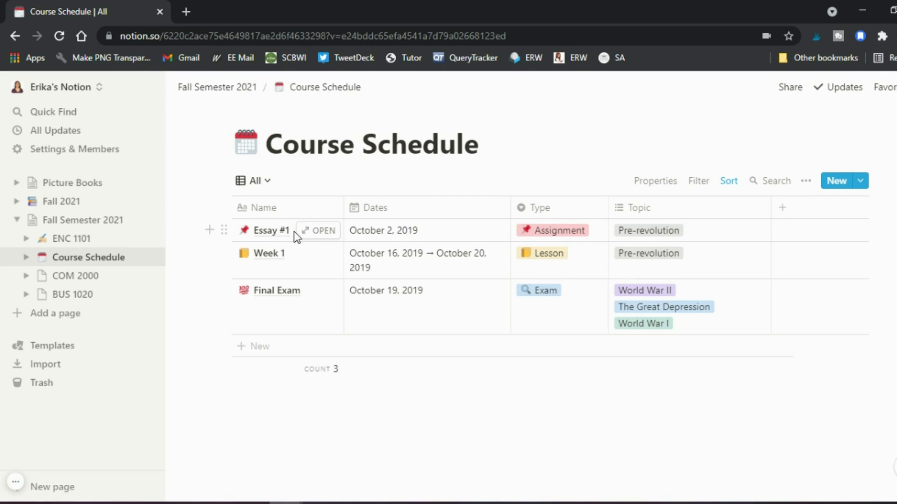
Rename the Essay #1 entry to "Writer Autobiography" and set its date to October 24, 2019.
{"action": "left_click", "coordinate": [276, 233]}
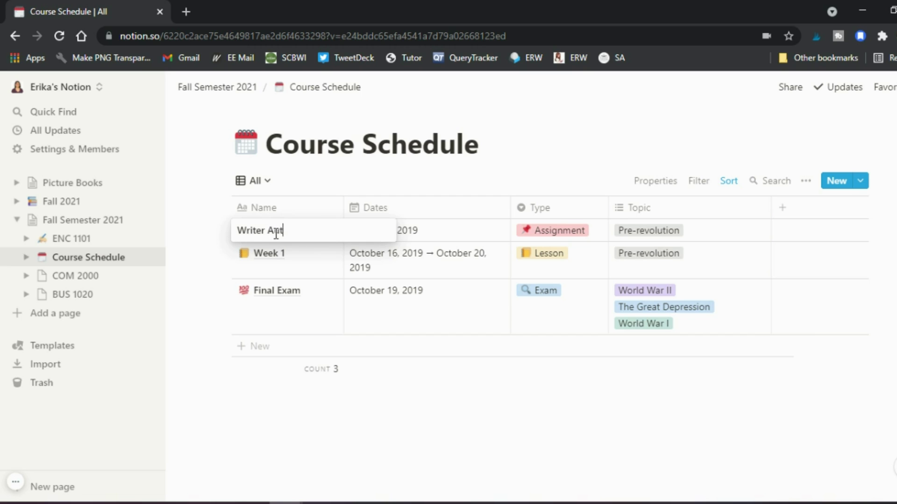
{"action": "type", "text": "graphy"}
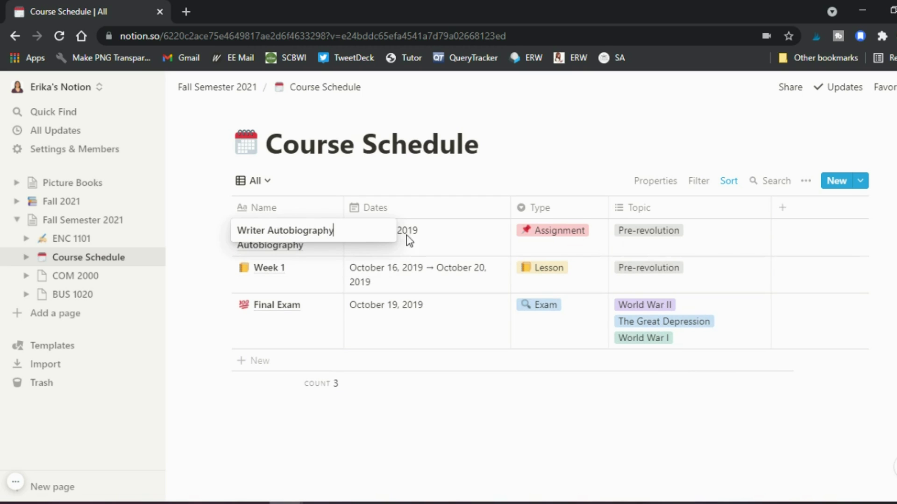
{"action": "left_click", "coordinate": [476, 242]}
{"action": "left_click", "coordinate": [403, 238]}
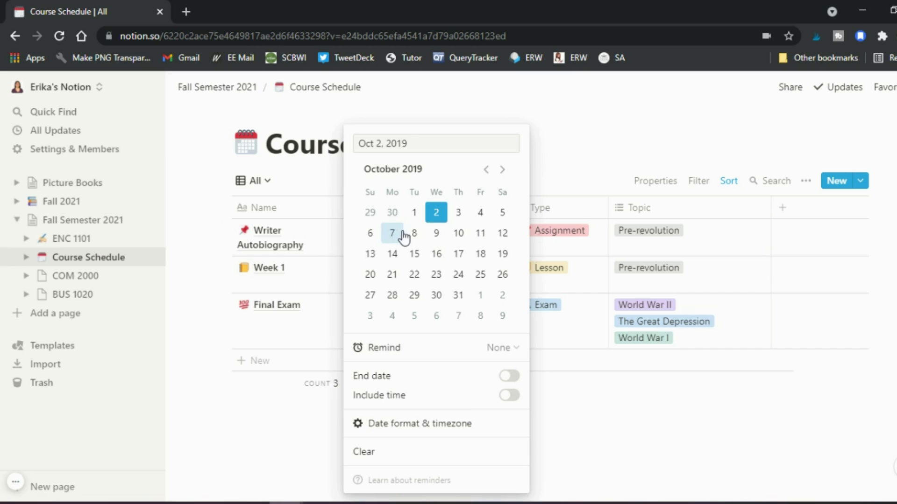
{"action": "left_click", "coordinate": [458, 274]}
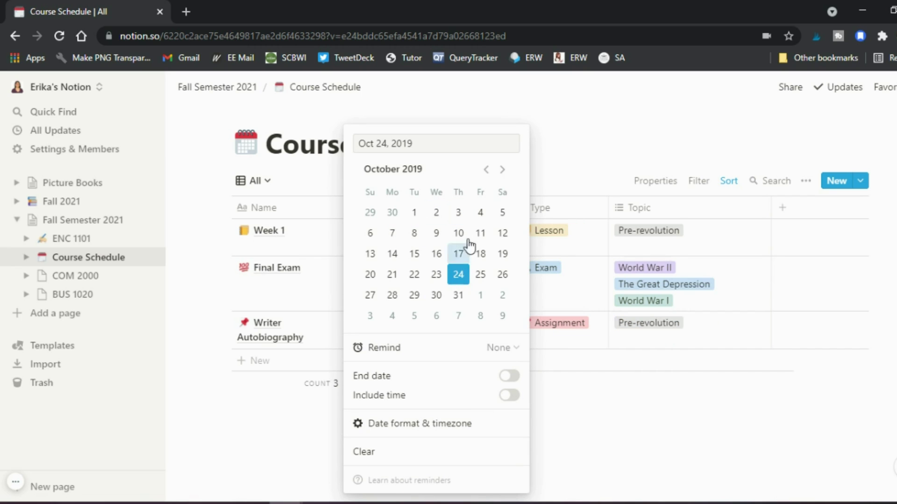
{"action": "left_click", "coordinate": [560, 148]}
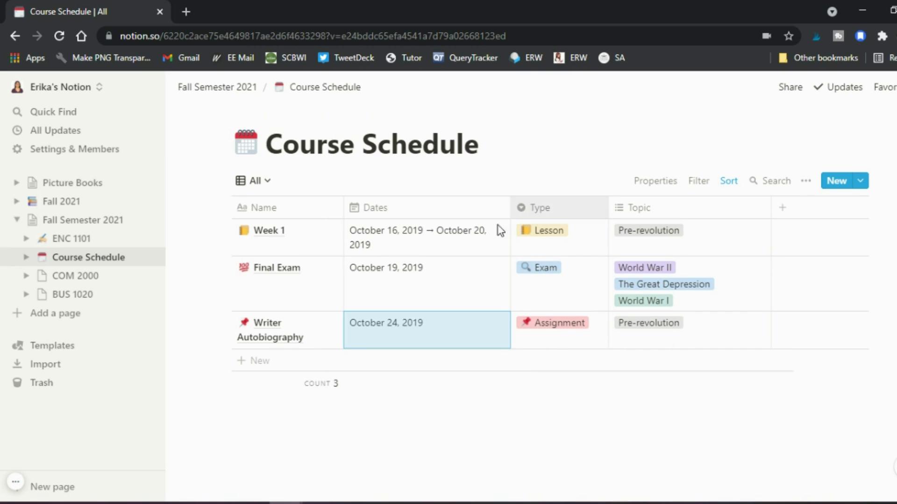
Remove the end date from the Week 1 entry and change its type to Assignment.
{"action": "left_click", "coordinate": [391, 232]}
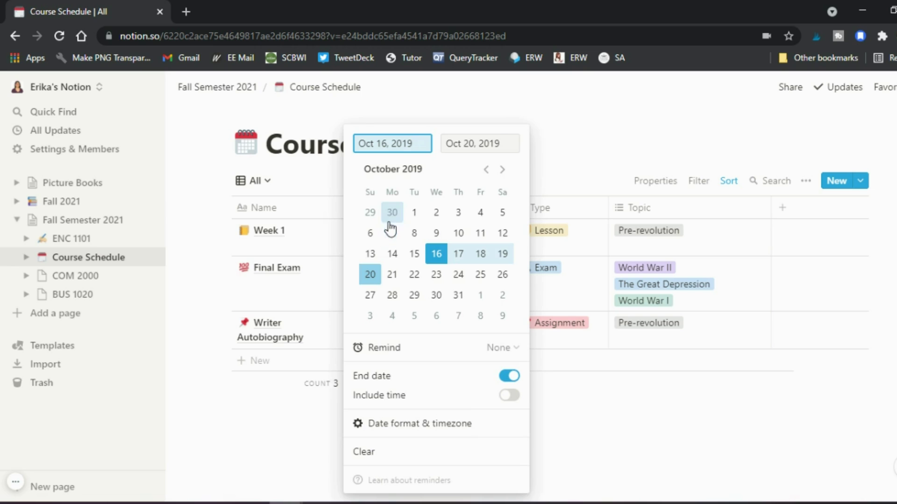
{"action": "left_click", "coordinate": [510, 377]}
{"action": "key", "text": "Escape"}
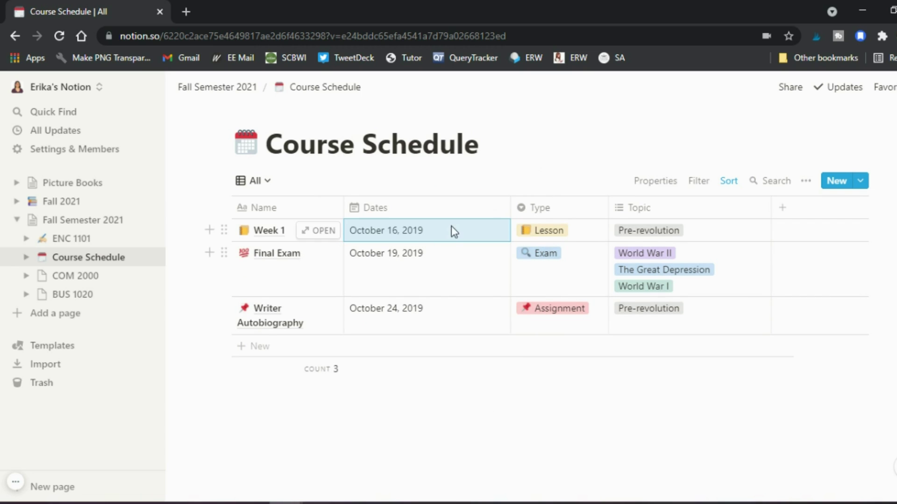
{"action": "left_click", "coordinate": [552, 233]}
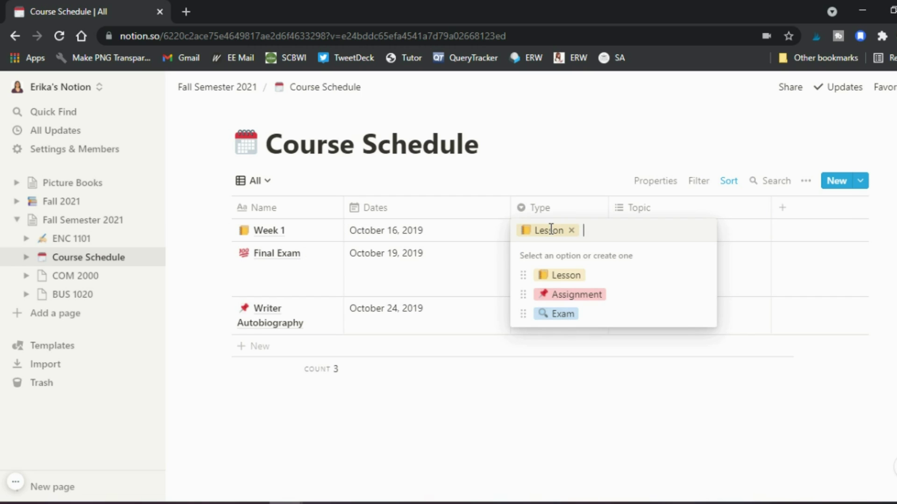
{"action": "left_click", "coordinate": [570, 295]}
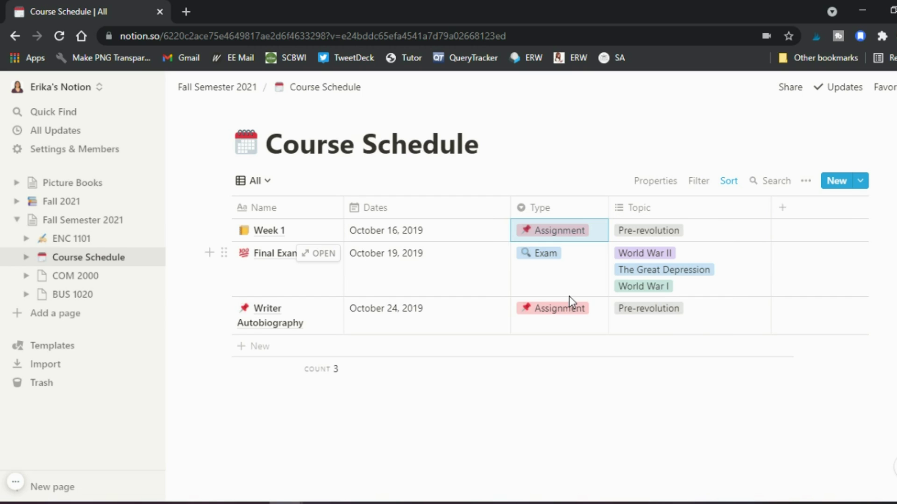
Replace the Week 1 entry's topic with a new option named "Myself".
{"action": "left_click", "coordinate": [682, 236]}
{"action": "left_click", "coordinate": [686, 230]}
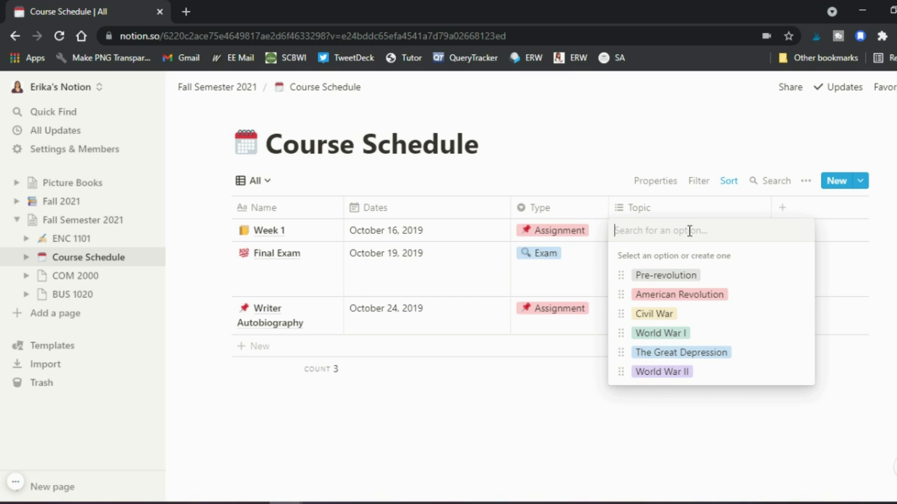
{"action": "type", "text": "Myself"}
{"action": "key", "text": "Return"}
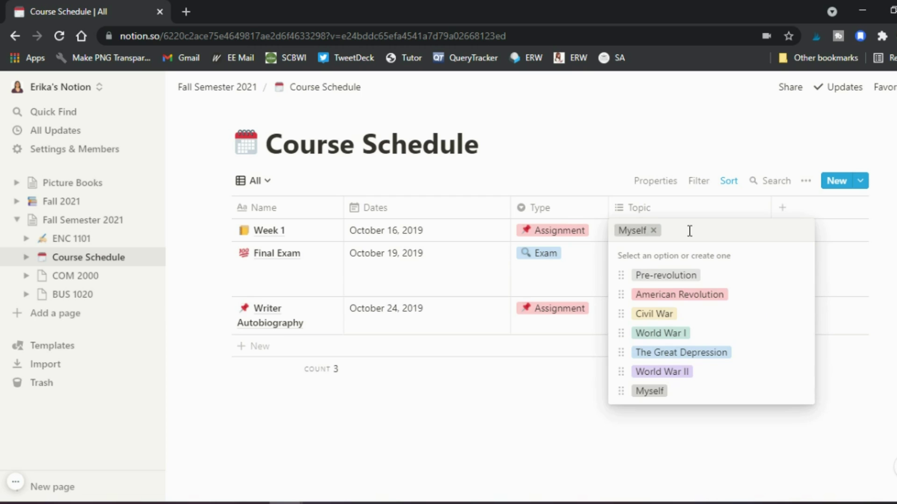
{"action": "left_click", "coordinate": [691, 208]}
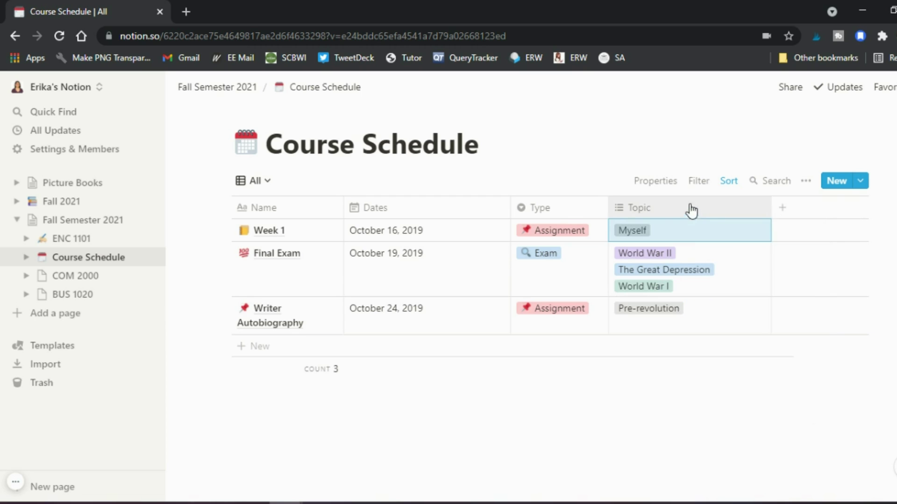
Rename the Topic property of the schedule table to "Difficulty Level".
{"action": "left_click", "coordinate": [710, 211]}
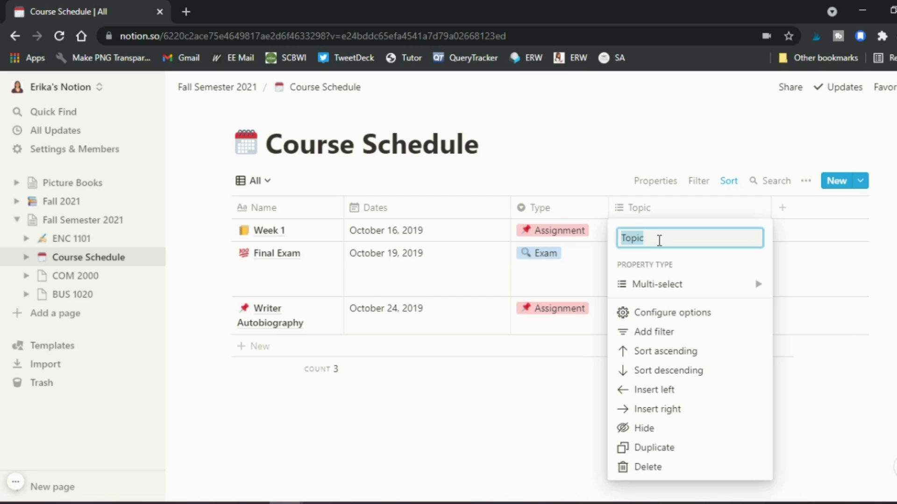
{"action": "type", "text": "Difficulty Level"}
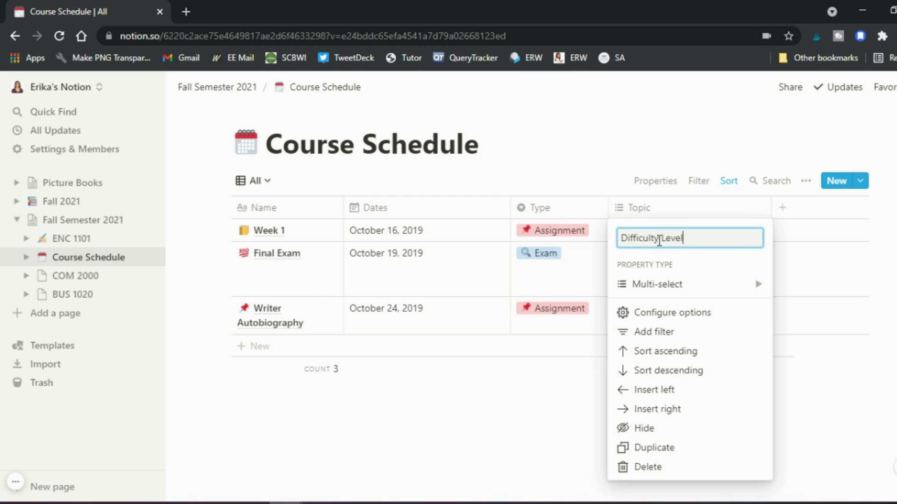
{"action": "key", "text": "Return"}
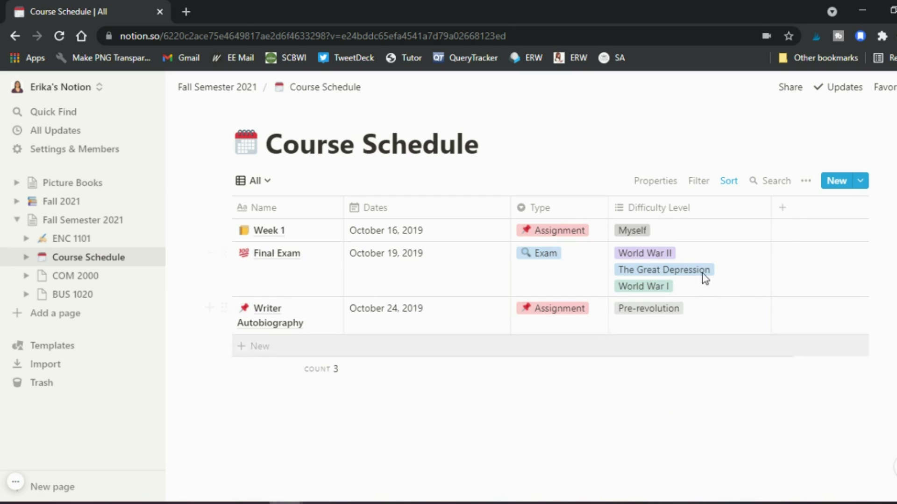
Replace the Week 1 entry's difficulty level with a new option named "Easy".
{"action": "left_click", "coordinate": [644, 234]}
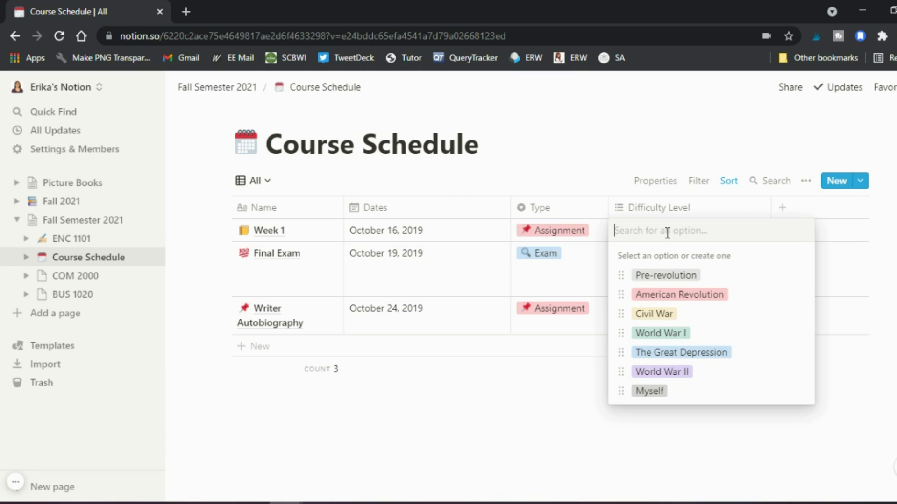
{"action": "type", "text": "Easy"}
{"action": "key", "text": "Return"}
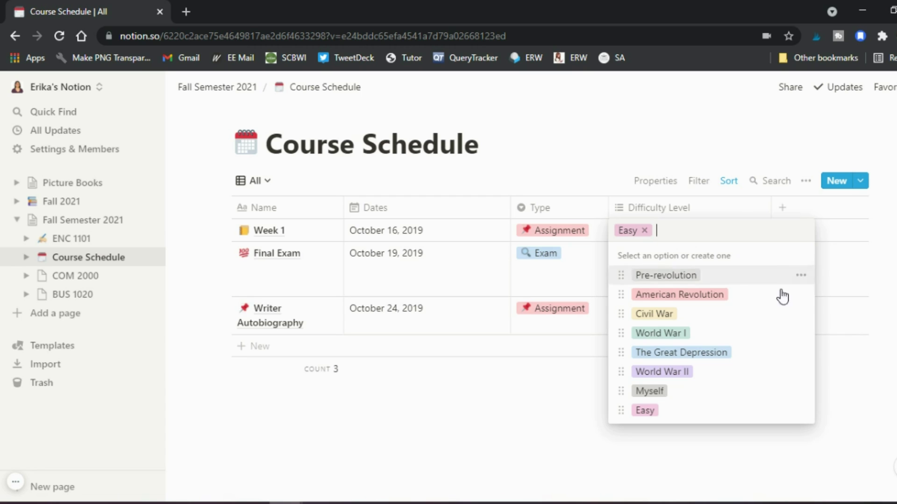
{"action": "key", "text": "Escape"}
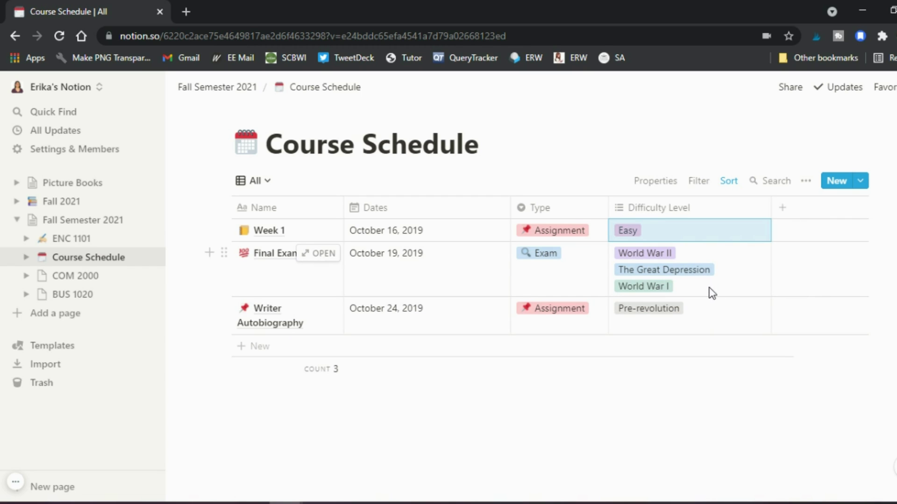
Clear the three tags from the Final Exam entry's difficulty level and assign a new option named "Hard".
{"action": "left_click", "coordinate": [712, 292]}
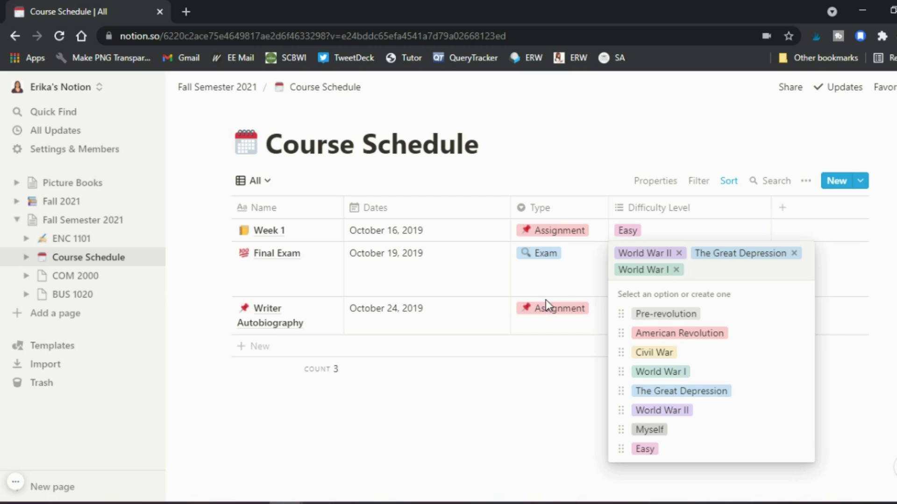
{"action": "key", "text": "BackSpace"}
{"action": "key", "text": "BackSpace"}
{"action": "key", "text": "BackSpace"}
{"action": "type", "text": "Hard"}
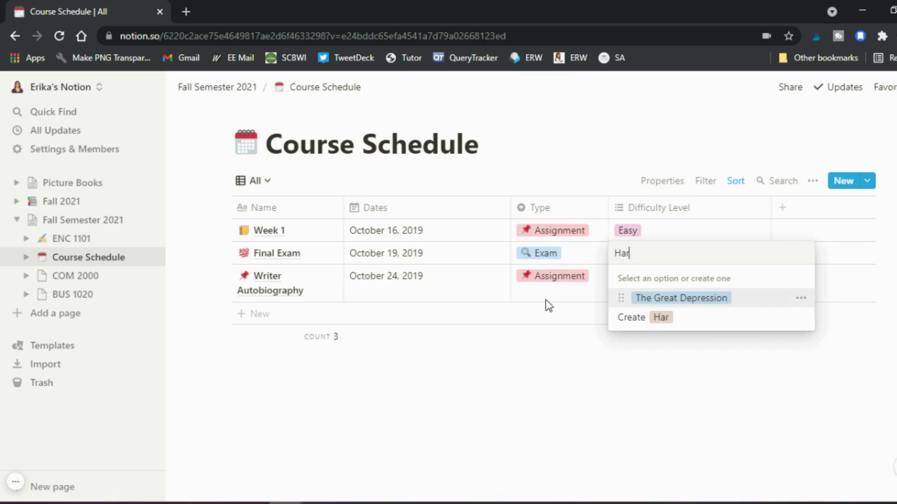
{"action": "key", "text": "Return"}
{"action": "key", "text": "Escape"}
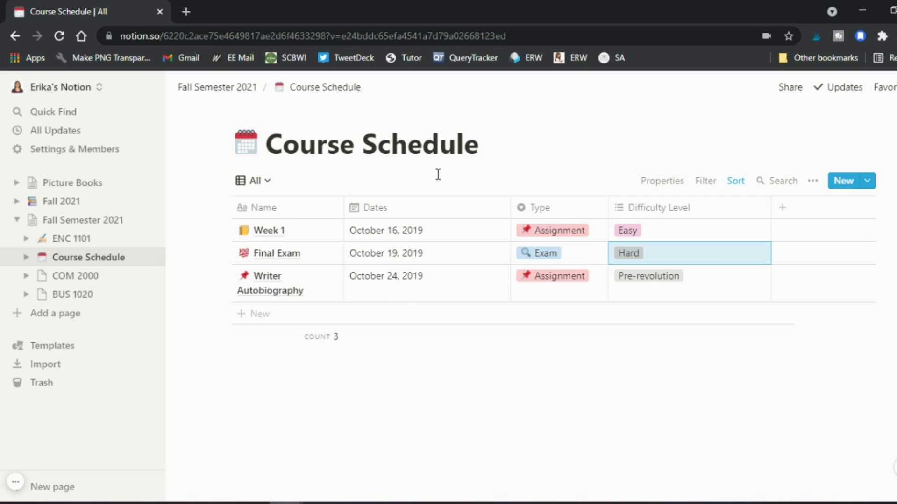
Add an empty row below the Writer Autobiography entry in the schedule table.
{"action": "left_click", "coordinate": [318, 391]}
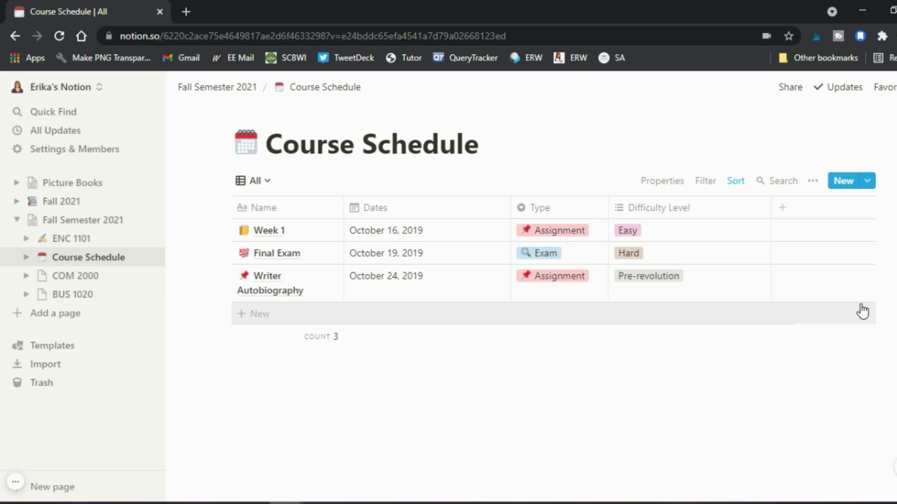
{"action": "left_click", "coordinate": [635, 319]}
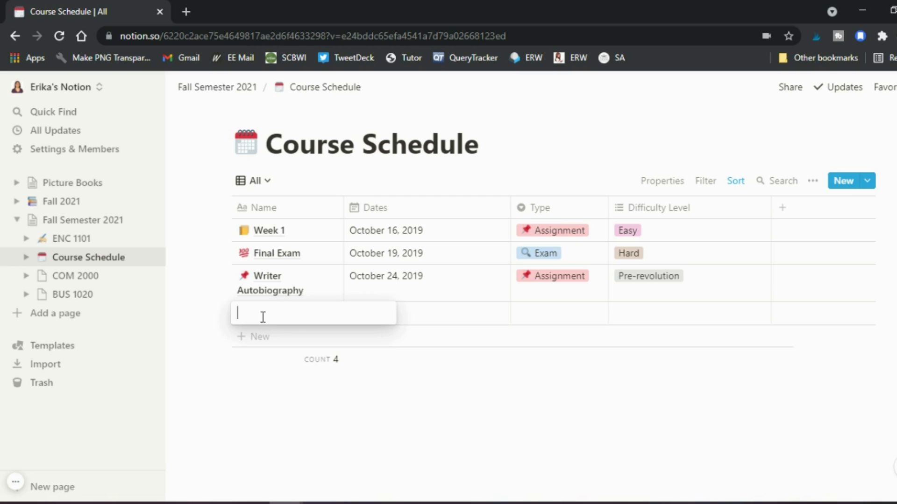
{"action": "left_click", "coordinate": [266, 369]}
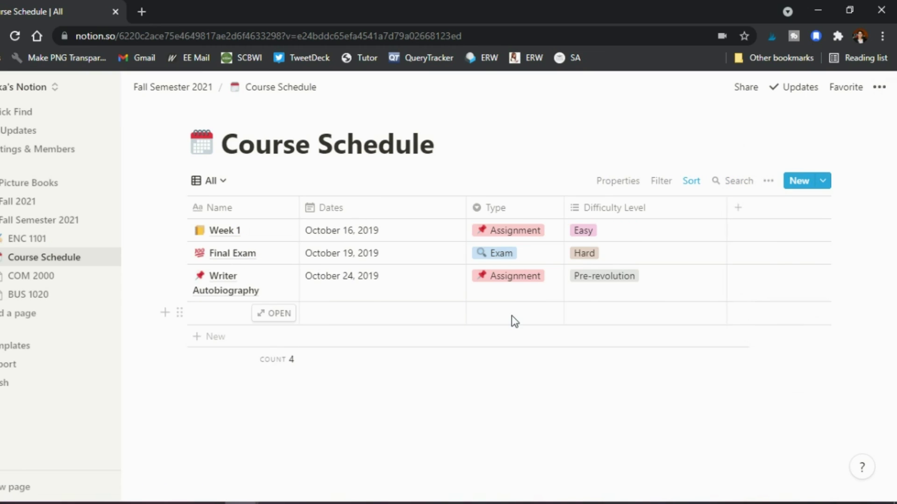
Undo the edits made to the Course Schedule table, back to the template's original content.
{"action": "left_click", "coordinate": [878, 90]}
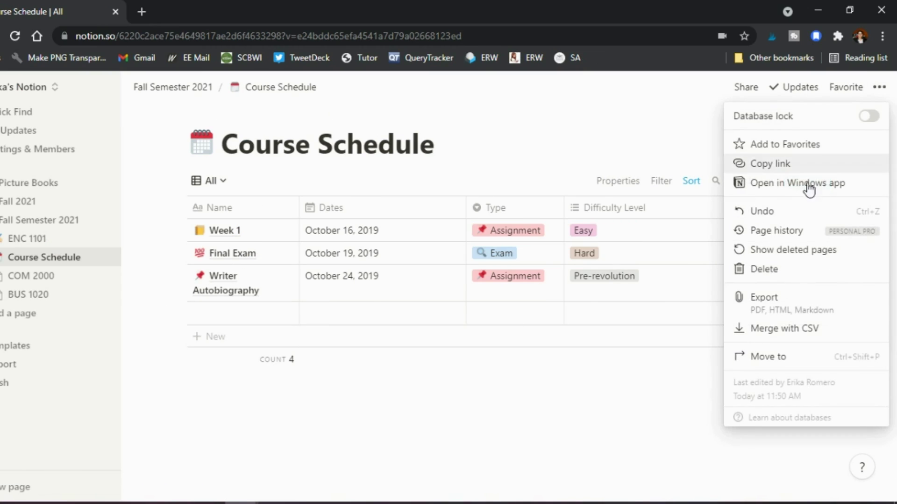
{"action": "left_click", "coordinate": [796, 211]}
{"action": "left_click", "coordinate": [878, 87]}
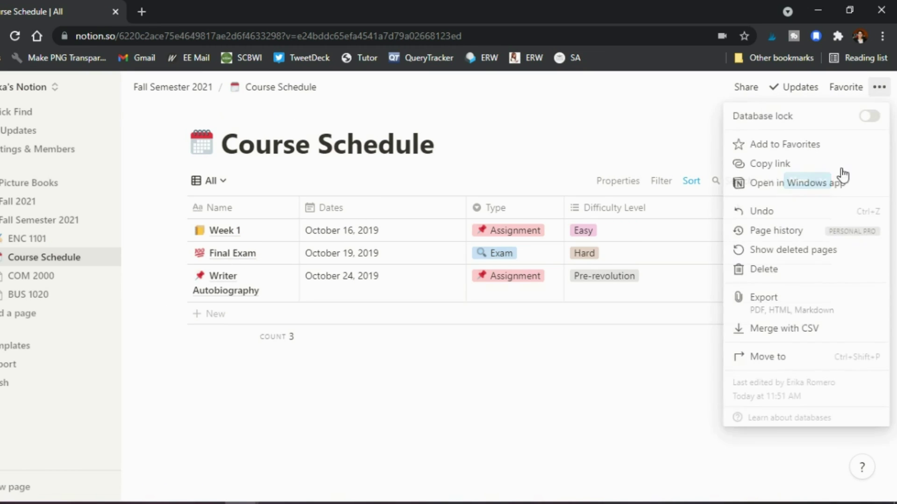
{"action": "left_click", "coordinate": [816, 209]}
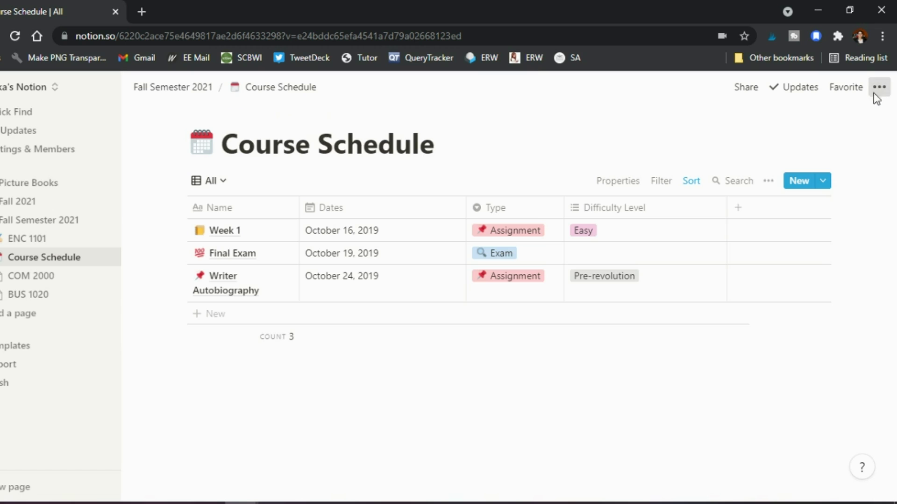
{"action": "left_click", "coordinate": [879, 86]}
{"action": "left_click", "coordinate": [814, 213]}
Add the Course Schedule page to the favorites.
{"action": "left_click", "coordinate": [878, 86]}
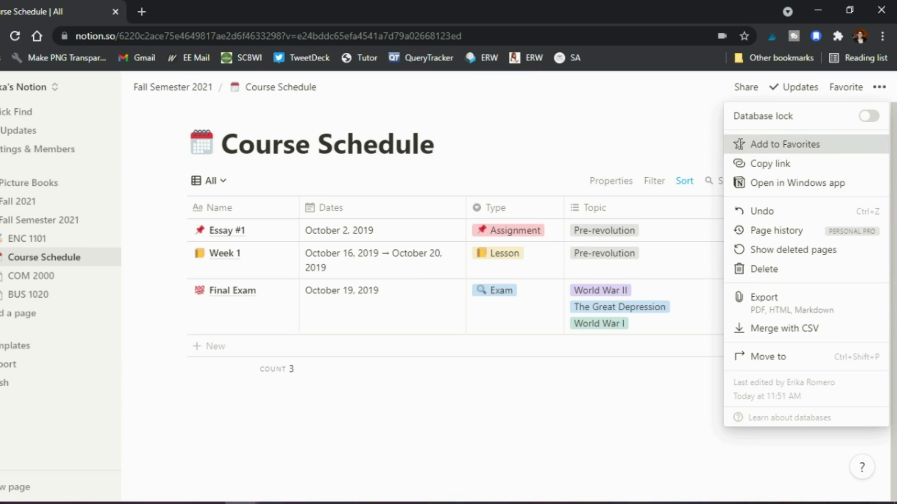
{"action": "left_click", "coordinate": [739, 144]}
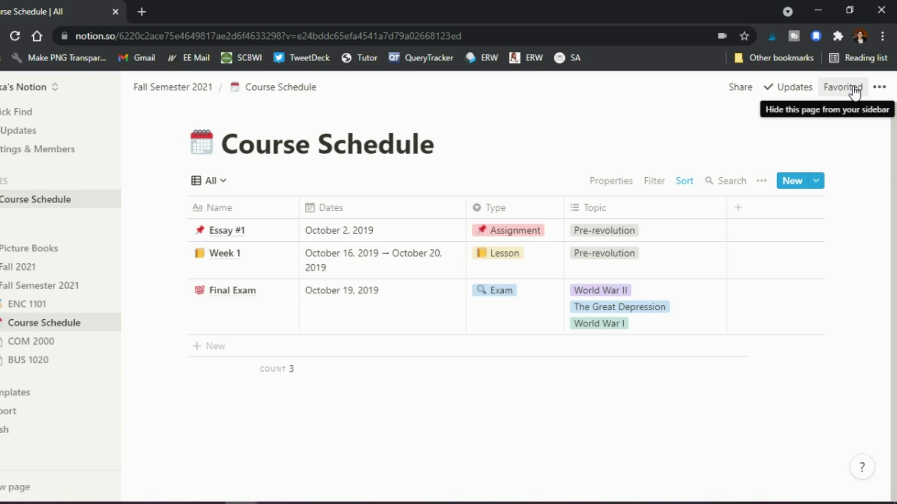
Remove the Course Schedule page from the favorites and review the page's remaining options.
{"action": "left_click", "coordinate": [879, 88]}
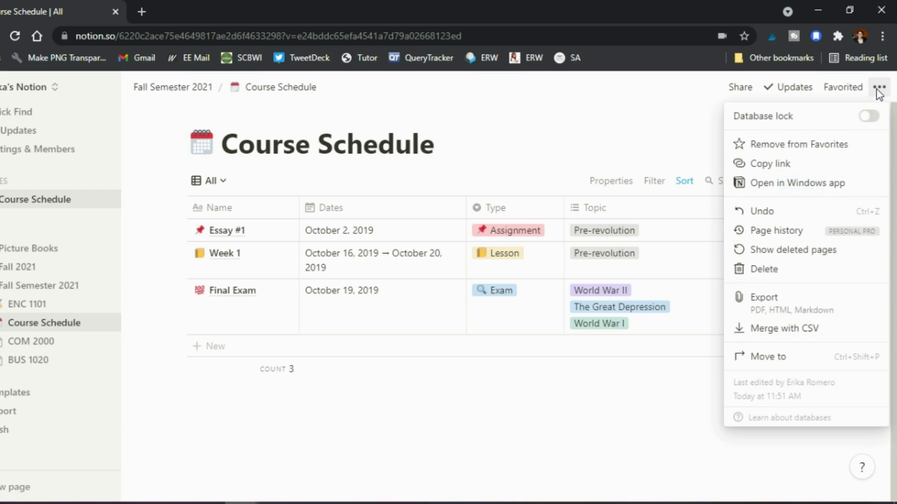
{"action": "left_click", "coordinate": [788, 144]}
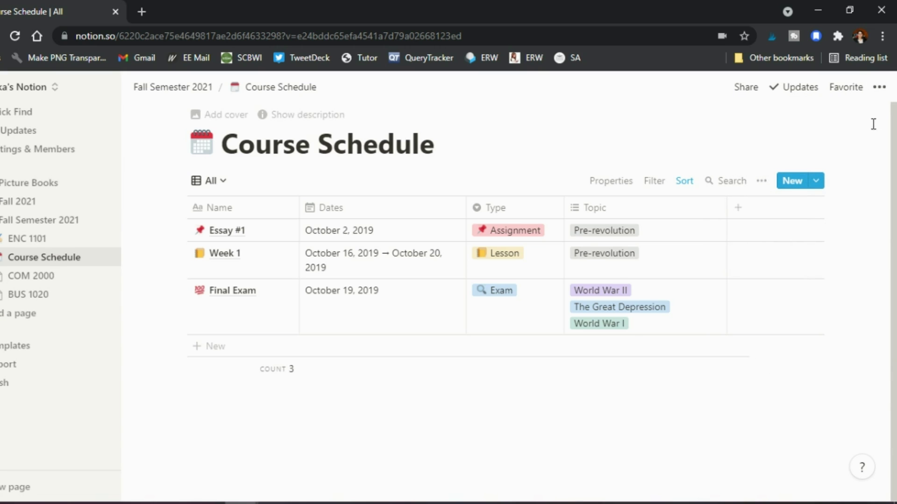
{"action": "left_click", "coordinate": [880, 88]}
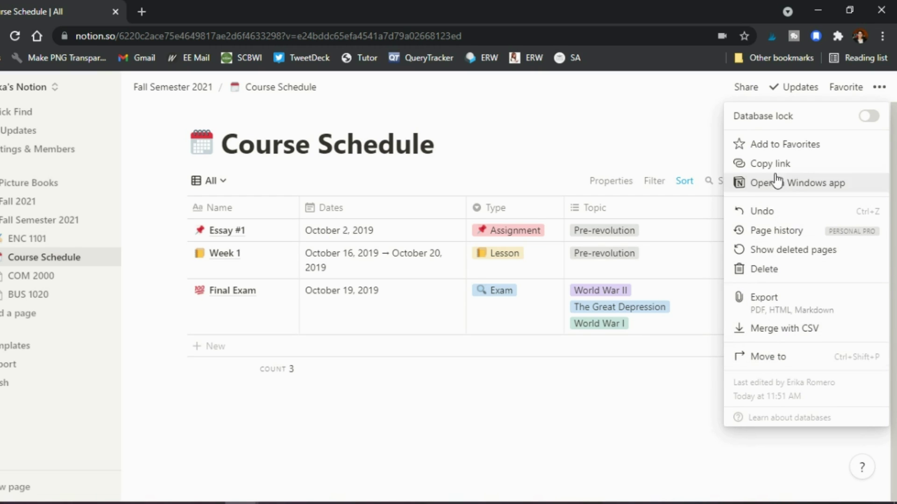
{"action": "left_click", "coordinate": [433, 428]}
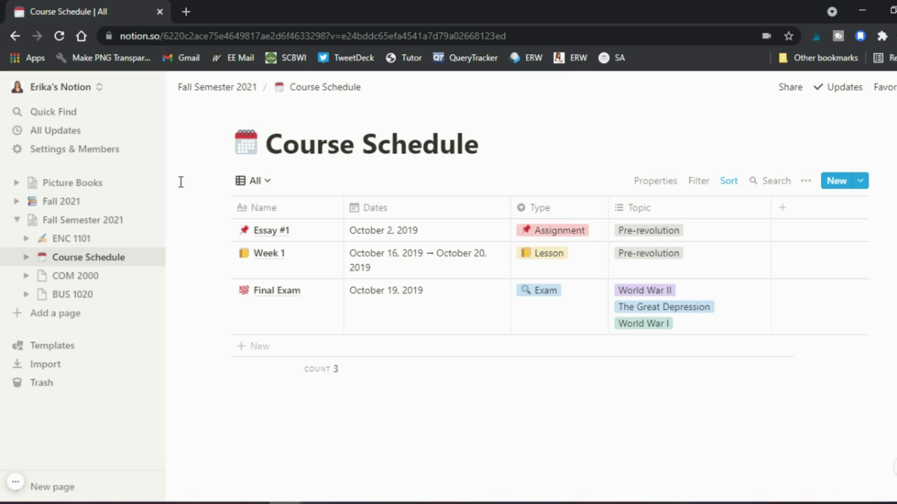
Look through the recent pages in Quick Find and open the BUS 1020 page from there.
{"action": "left_click", "coordinate": [54, 116]}
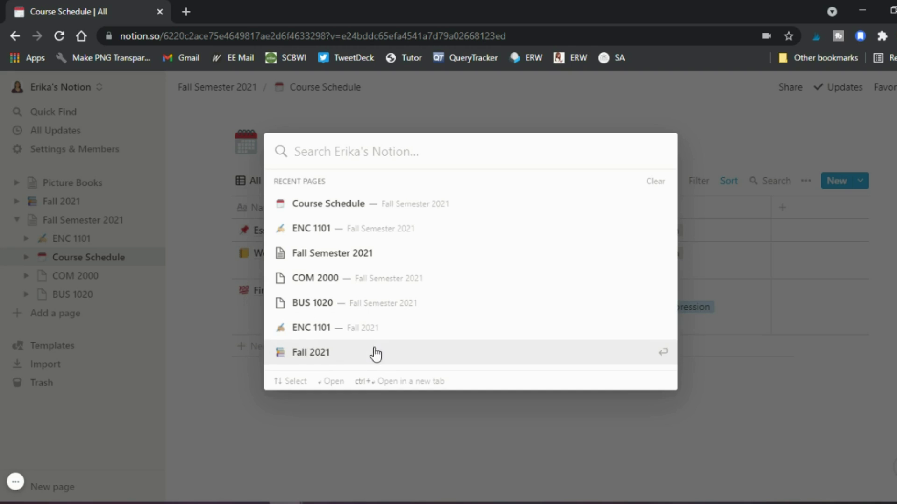
{"action": "left_click", "coordinate": [319, 308]}
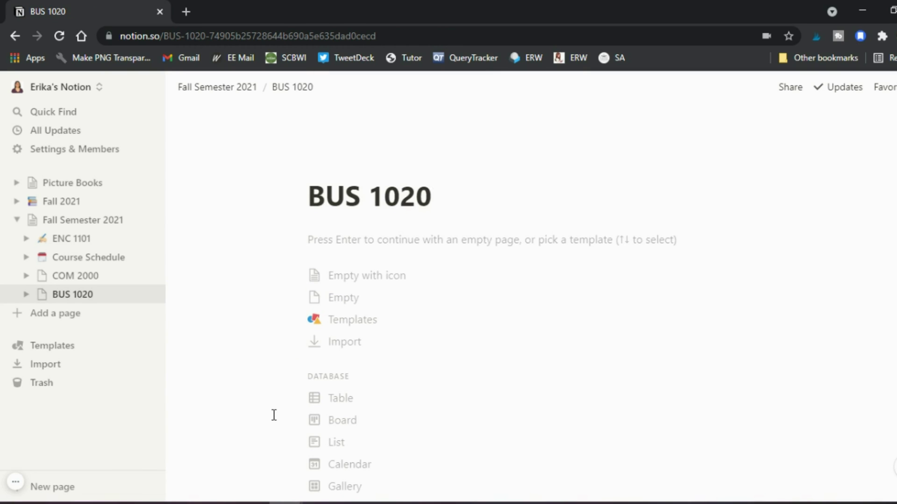
View the inbox of workspace updates, and return to the ENC 1101 page.
{"action": "left_click", "coordinate": [45, 132]}
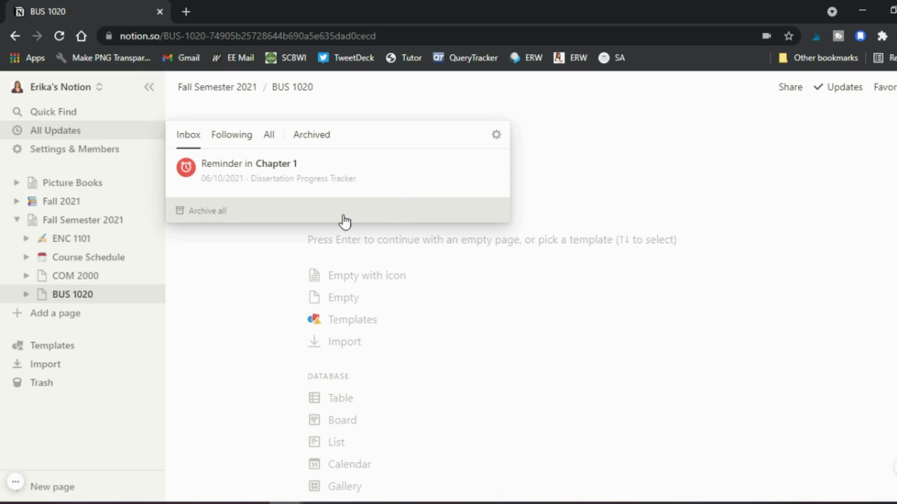
{"action": "key", "text": "alt+Left"}
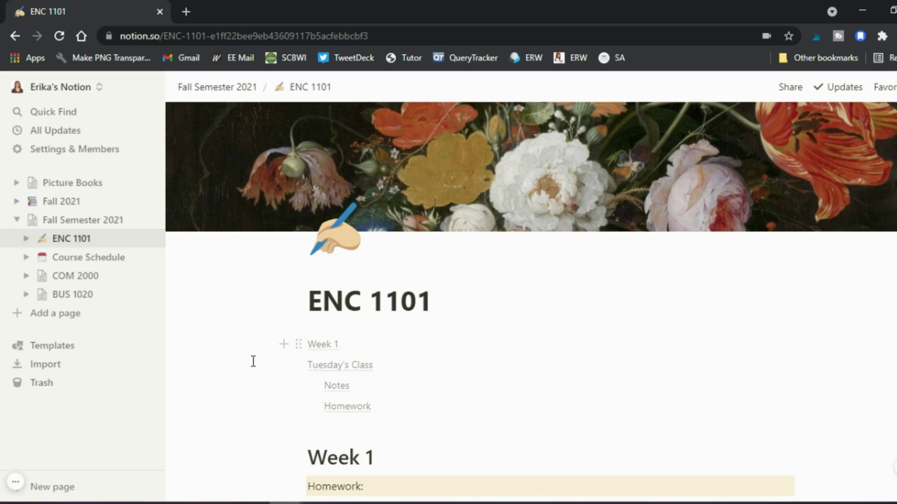